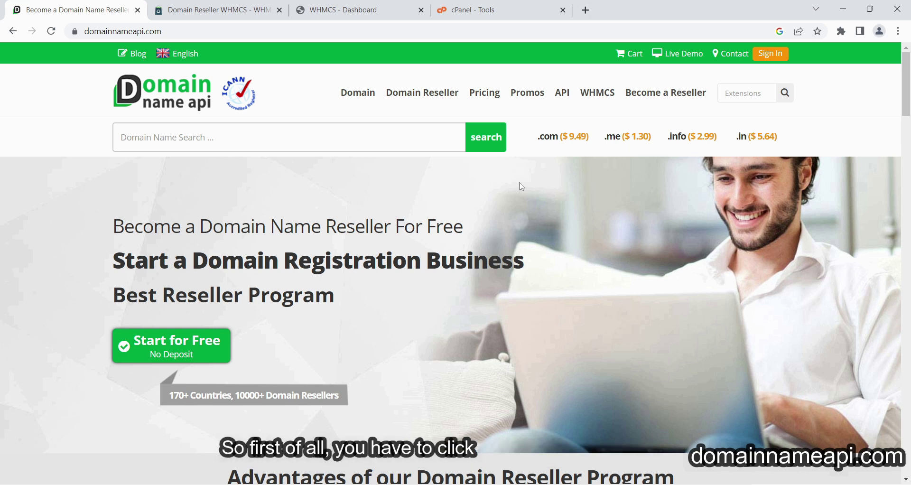
Open Domain Name API's free reseller signup and expand the Create an Account form.
{"action": "left_click", "coordinate": [157, 350]}
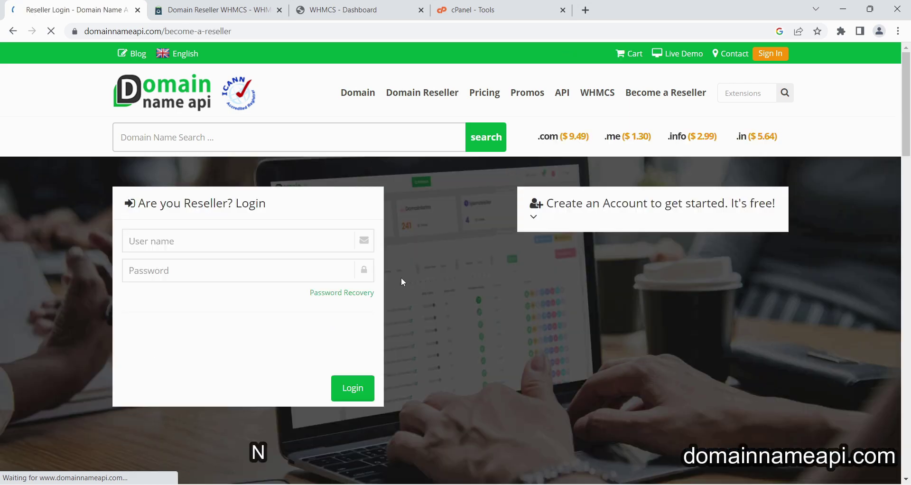
{"action": "left_click", "coordinate": [534, 217]}
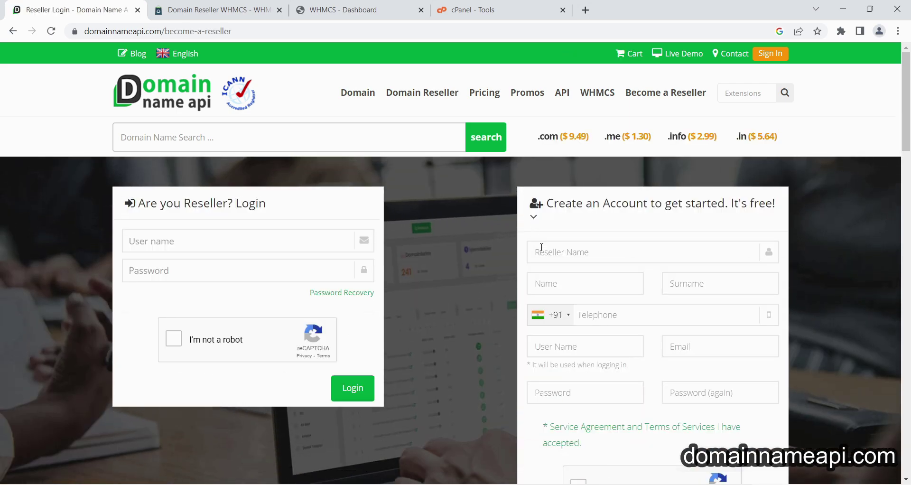
{"action": "scroll", "coordinate": [506, 260], "scroll_direction": "down", "scroll_amount": 3}
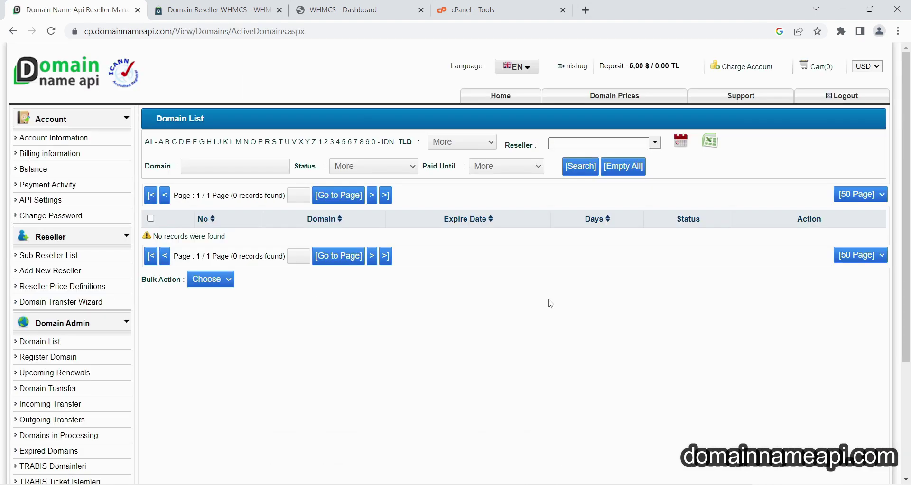
Enable default Whois Privacy in the reseller API settings and save it.
{"action": "left_click", "coordinate": [49, 204]}
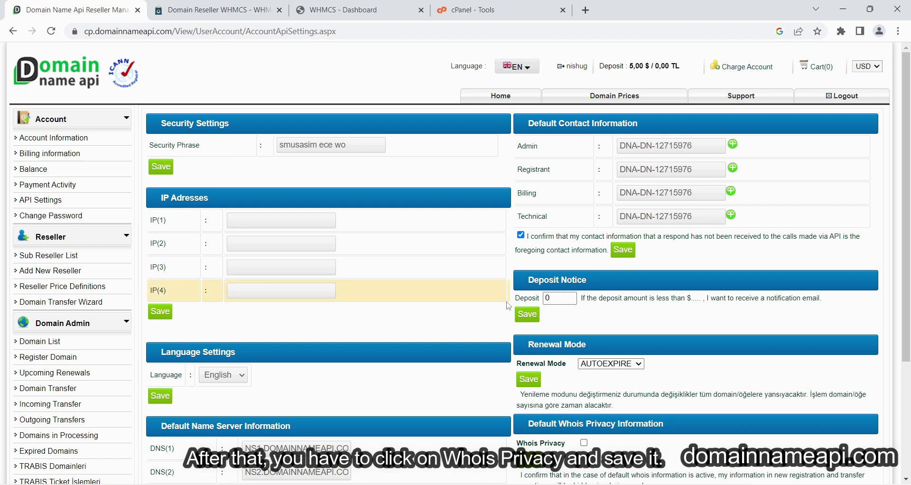
{"action": "scroll", "coordinate": [635, 291], "scroll_direction": "down", "scroll_amount": 1}
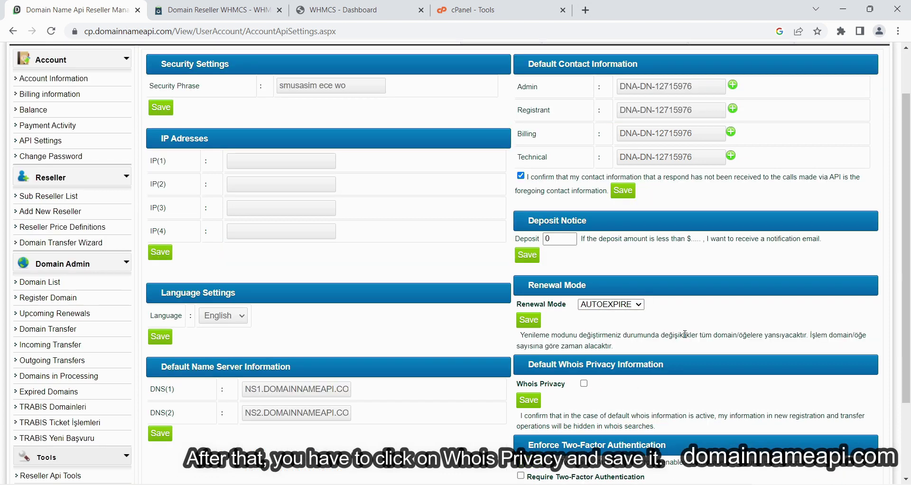
{"action": "scroll", "coordinate": [685, 335], "scroll_direction": "down", "scroll_amount": 2}
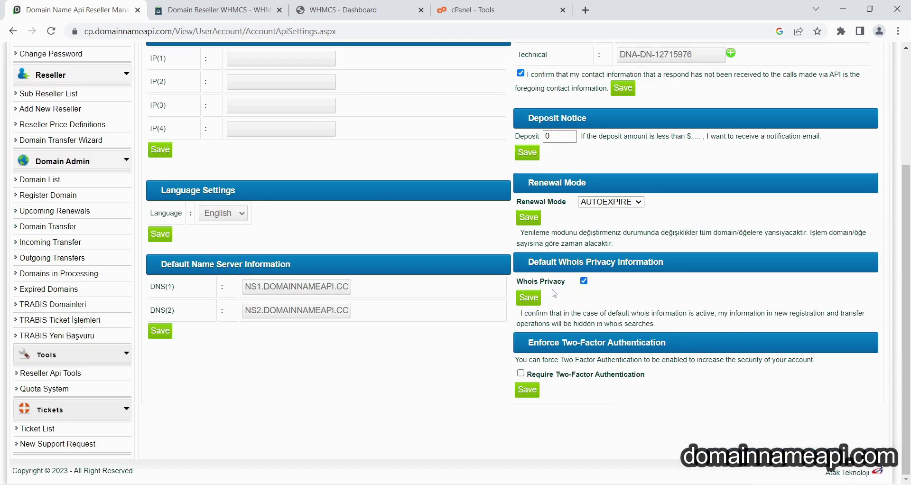
{"action": "left_click", "coordinate": [535, 298]}
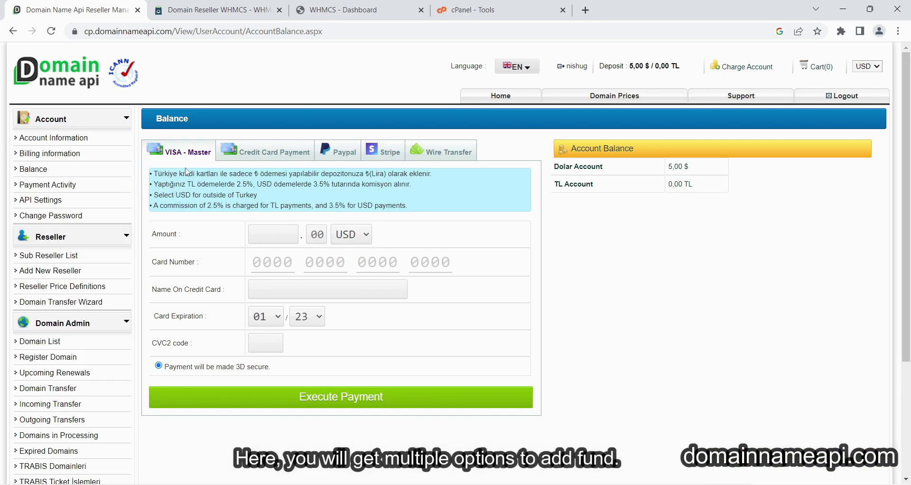
Review the balance funding options: credit card, PayPal, Stripe and wire transfer.
{"action": "left_click", "coordinate": [272, 159]}
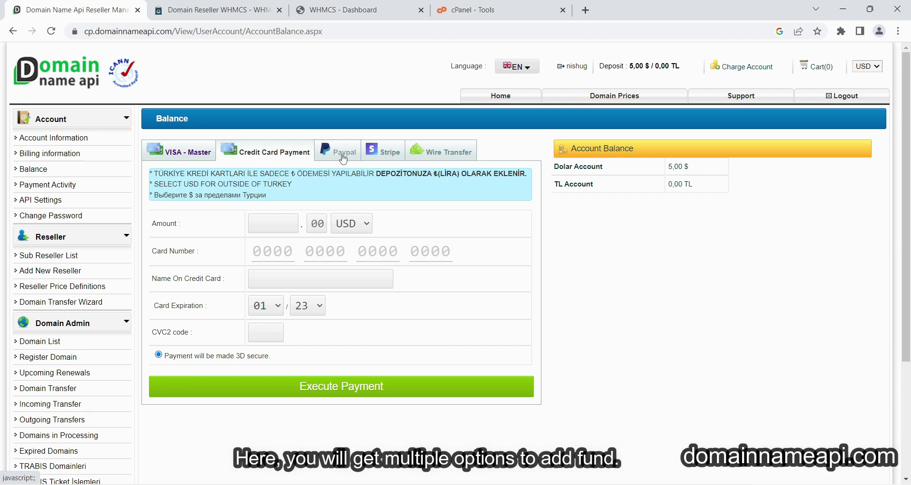
{"action": "left_click", "coordinate": [338, 157]}
{"action": "left_click", "coordinate": [385, 159]}
{"action": "left_click", "coordinate": [442, 159]}
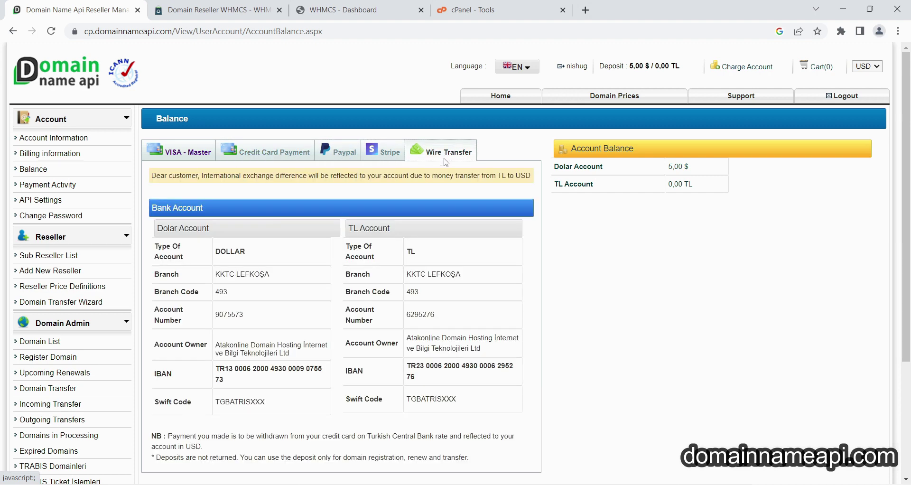
Download the V2.0.11 source code zip from the whmcs-dna GitHub releases page.
{"action": "key", "text": "ctrl+Tab"}
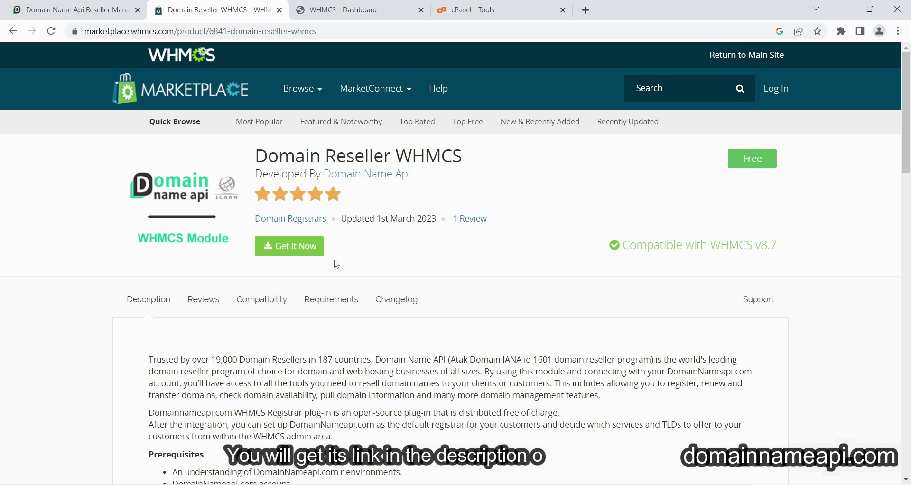
{"action": "left_click", "coordinate": [306, 247]}
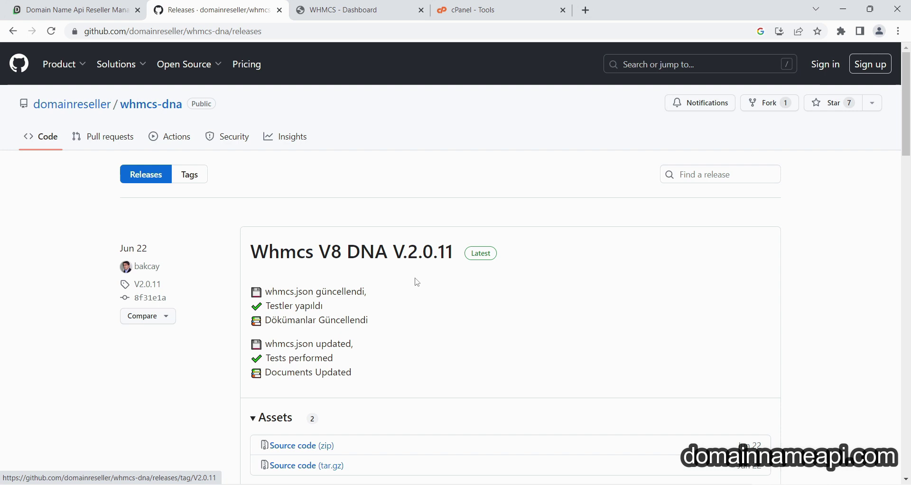
{"action": "scroll", "coordinate": [587, 291], "scroll_direction": "down", "scroll_amount": 1}
{"action": "scroll", "coordinate": [380, 375], "scroll_direction": "down", "scroll_amount": 1}
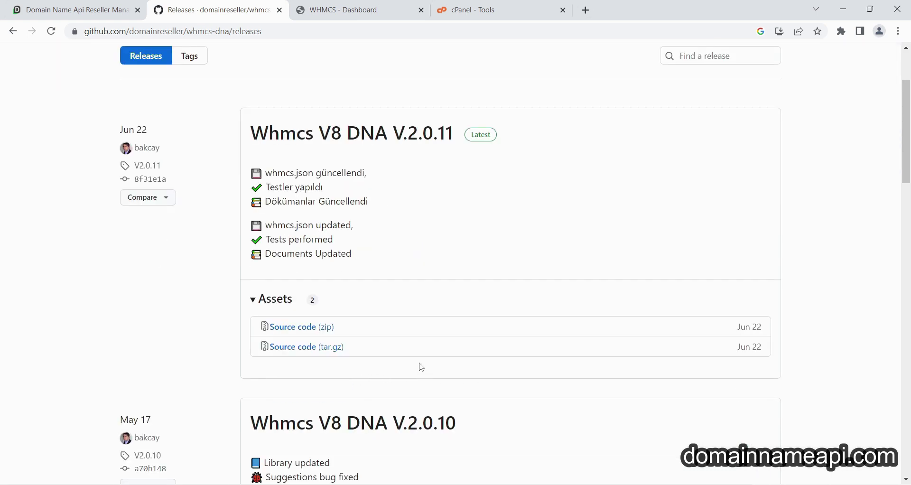
{"action": "left_click", "coordinate": [326, 327]}
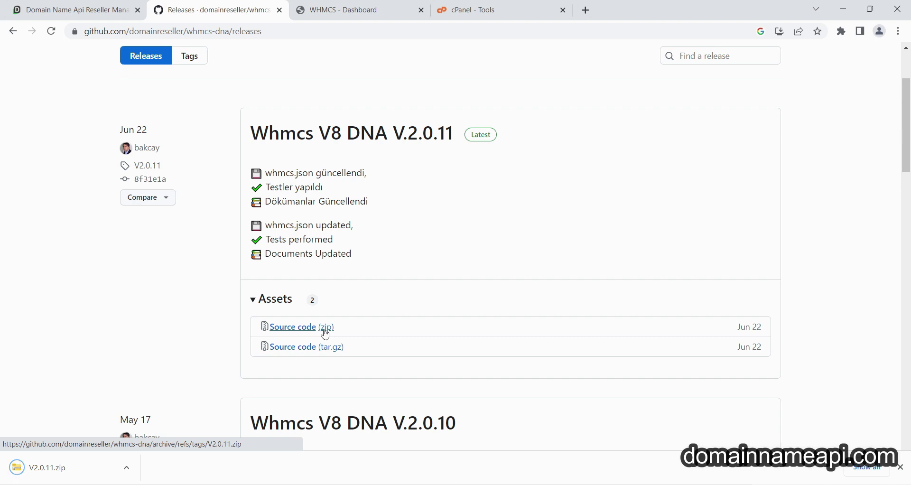
{"action": "left_click", "coordinate": [126, 468]}
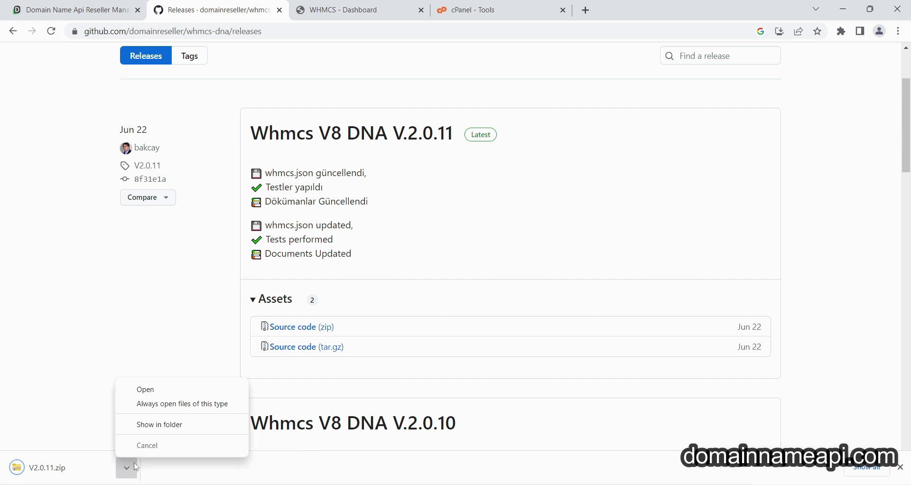
Extract the downloaded V2.0.11 zip with 7-Zip in its folder.
{"action": "left_click", "coordinate": [159, 424]}
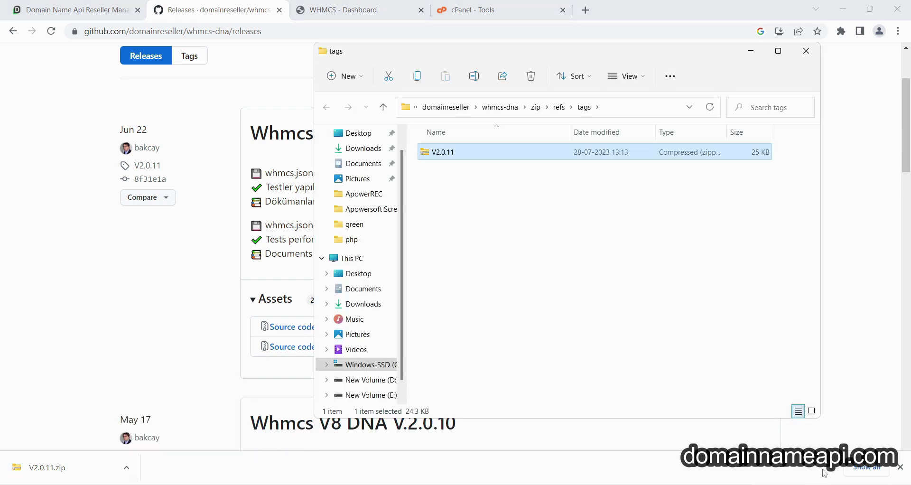
{"action": "right_click", "coordinate": [339, 181]}
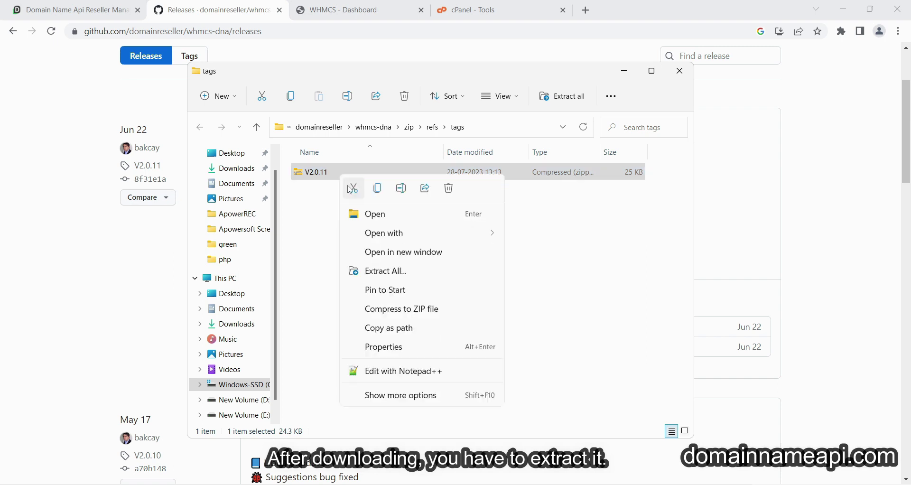
{"action": "left_click", "coordinate": [401, 394]}
{"action": "mouse_move", "coordinate": [408, 272]}
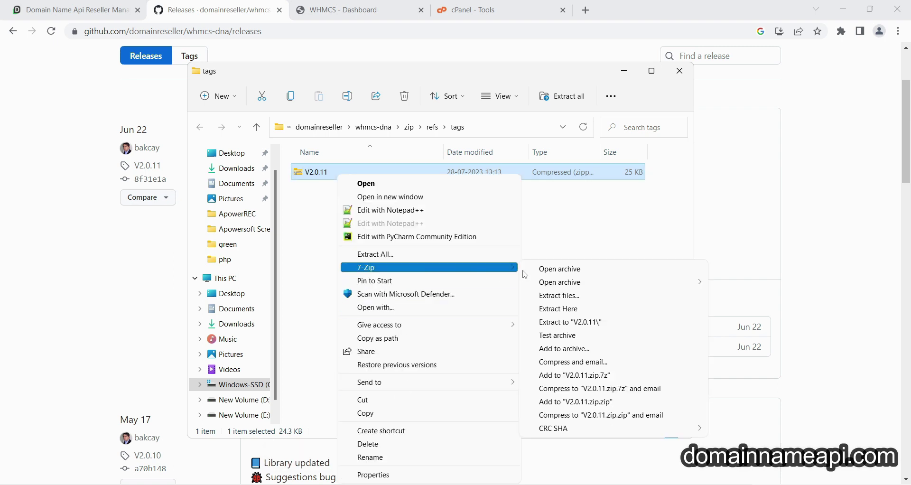
{"action": "left_click", "coordinate": [560, 295]}
{"action": "left_click", "coordinate": [444, 319]}
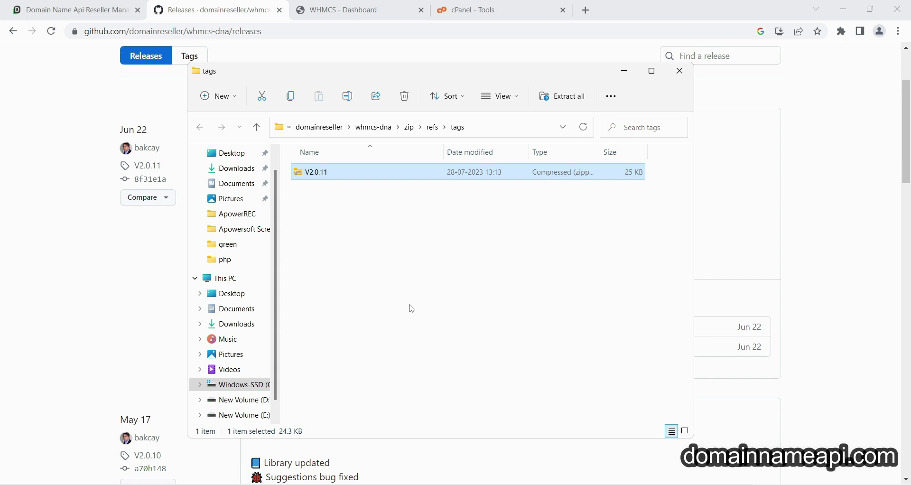
Compress the modules/registrars/domainnameapi folder into domainnameapi.zip with the default name.
{"action": "left_click", "coordinate": [338, 194]}
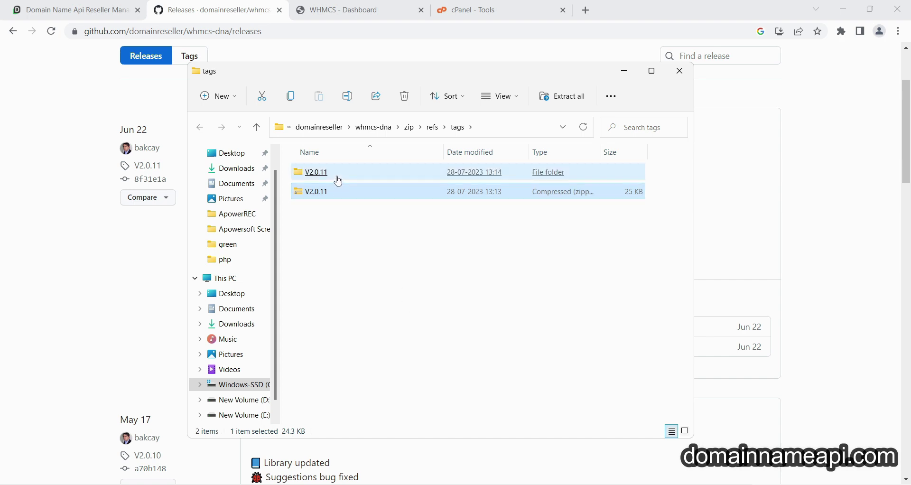
{"action": "double_click", "coordinate": [339, 180]}
{"action": "double_click", "coordinate": [339, 179]}
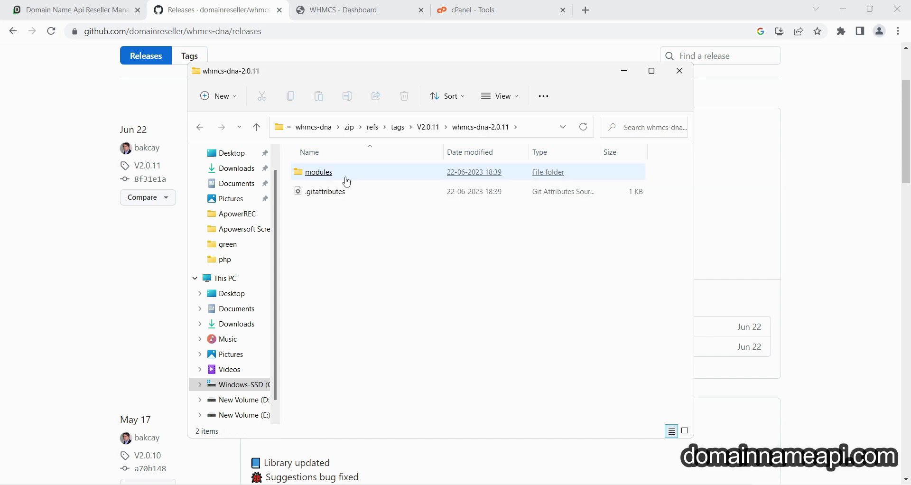
{"action": "double_click", "coordinate": [349, 179]}
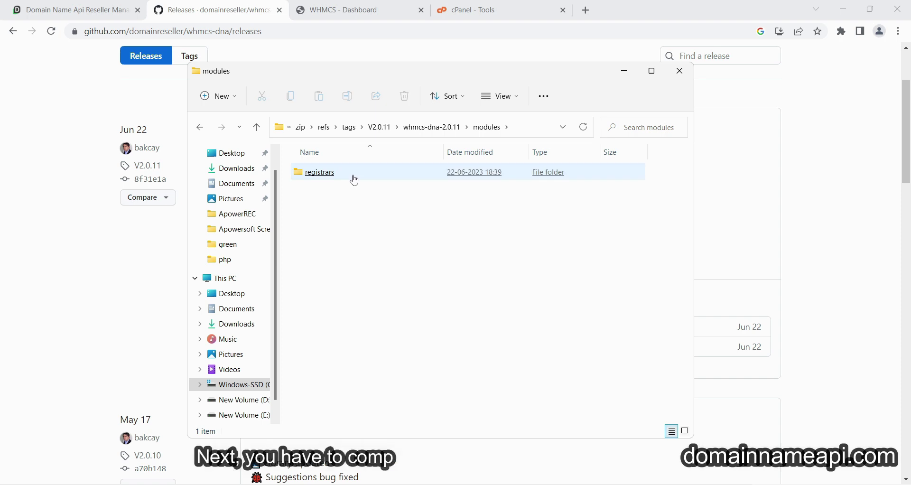
{"action": "left_click", "coordinate": [355, 180]}
{"action": "double_click", "coordinate": [356, 180]}
{"action": "left_click", "coordinate": [352, 182]}
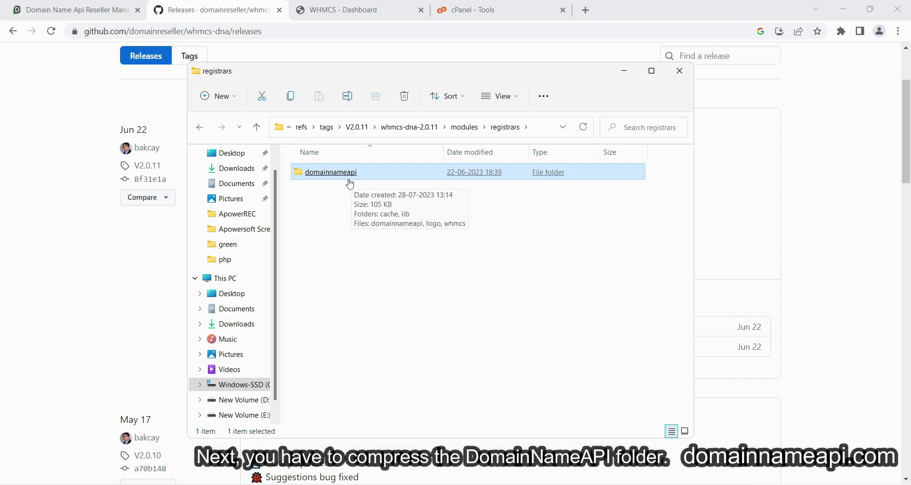
{"action": "right_click", "coordinate": [346, 180]}
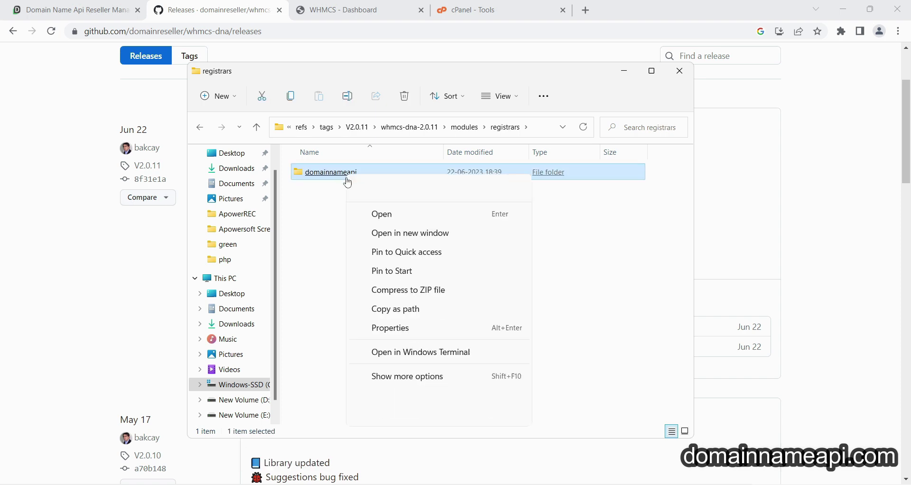
{"action": "left_click", "coordinate": [409, 290]}
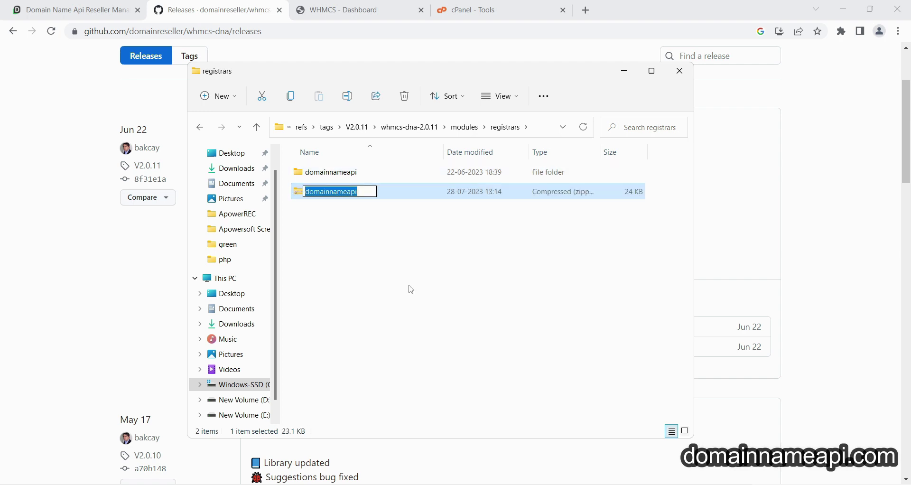
{"action": "key", "text": "Return"}
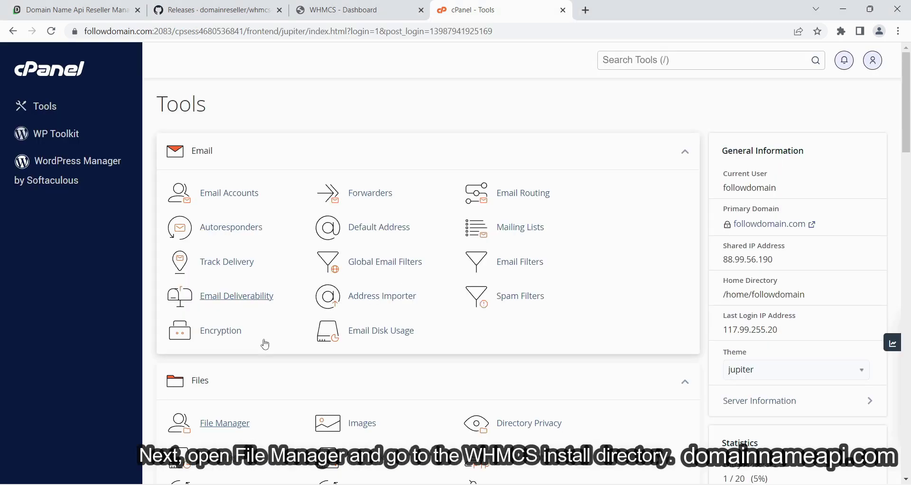
Upload domainnameapi.zip into public_html/modules/registrars in cPanel File Manager.
{"action": "left_click", "coordinate": [218, 429]}
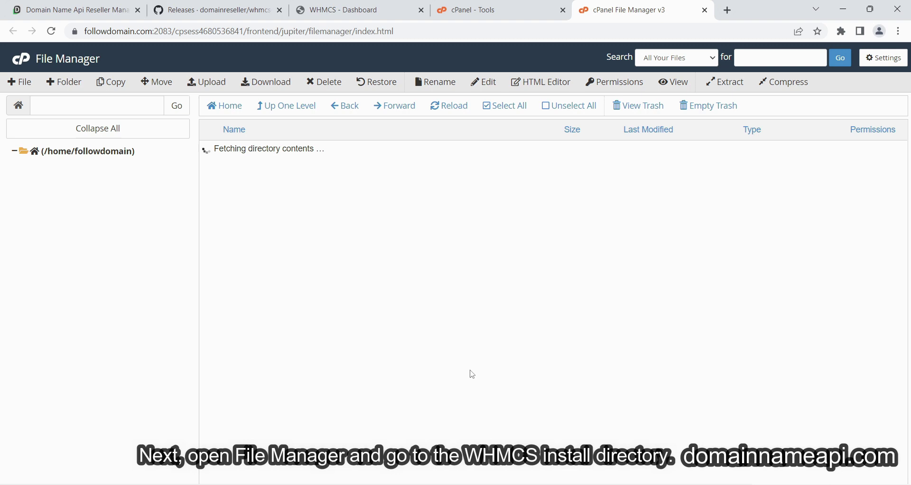
{"action": "double_click", "coordinate": [322, 241]}
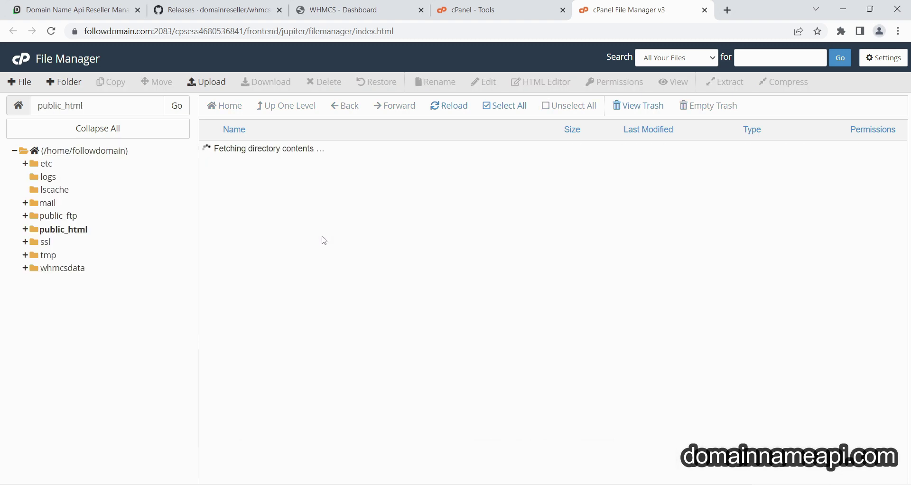
{"action": "double_click", "coordinate": [317, 299]}
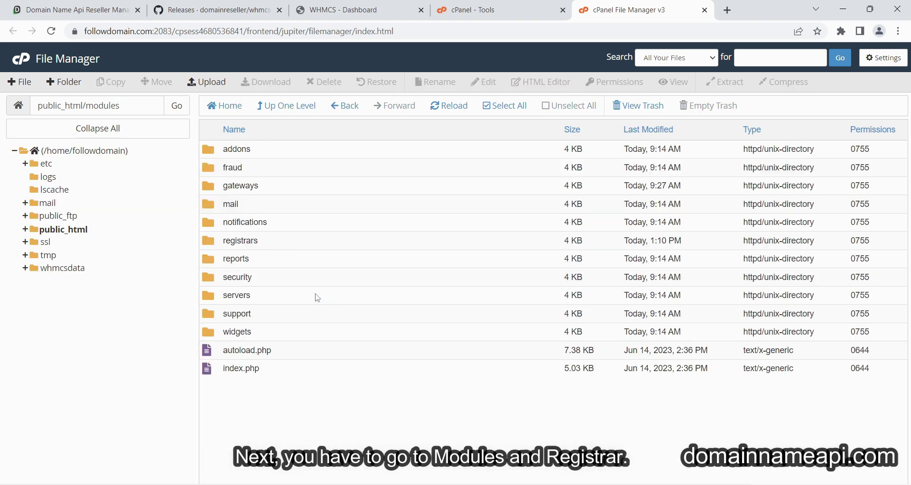
{"action": "double_click", "coordinate": [303, 240]}
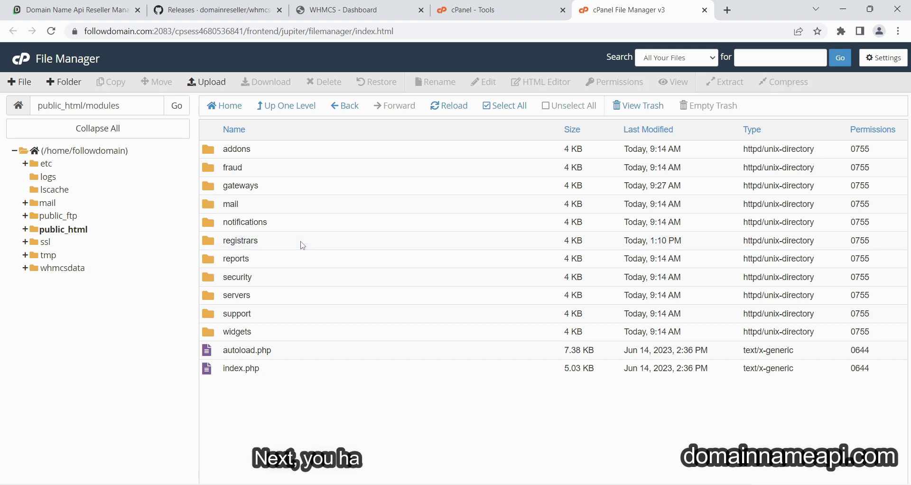
{"action": "left_click", "coordinate": [209, 83]}
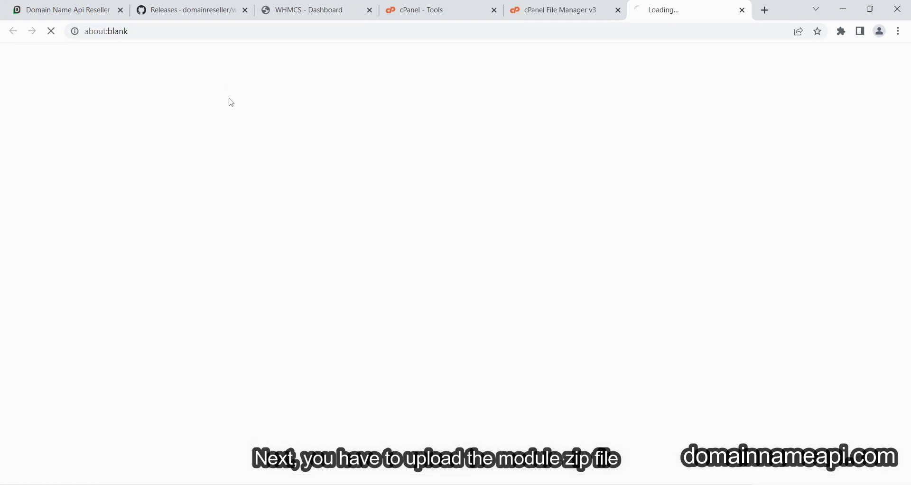
{"action": "left_click", "coordinate": [456, 250]}
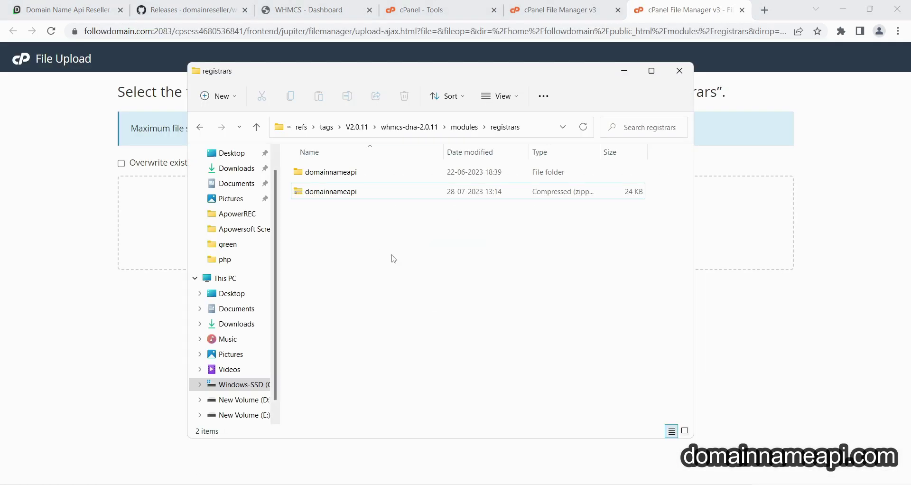
{"action": "double_click", "coordinate": [320, 193]}
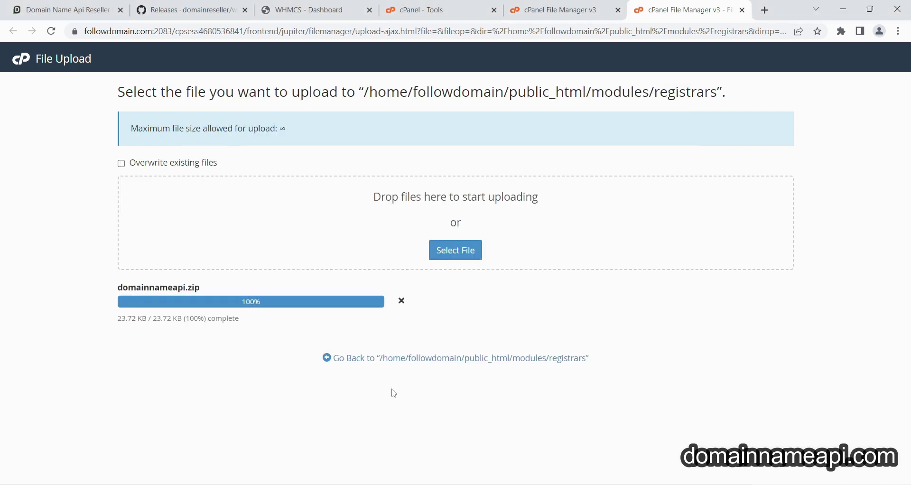
Extract domainnameapi.zip inside registrars and reload the listing to show the new folder.
{"action": "left_click", "coordinate": [424, 358]}
{"action": "scroll", "coordinate": [332, 370], "scroll_direction": "down", "scroll_amount": 10}
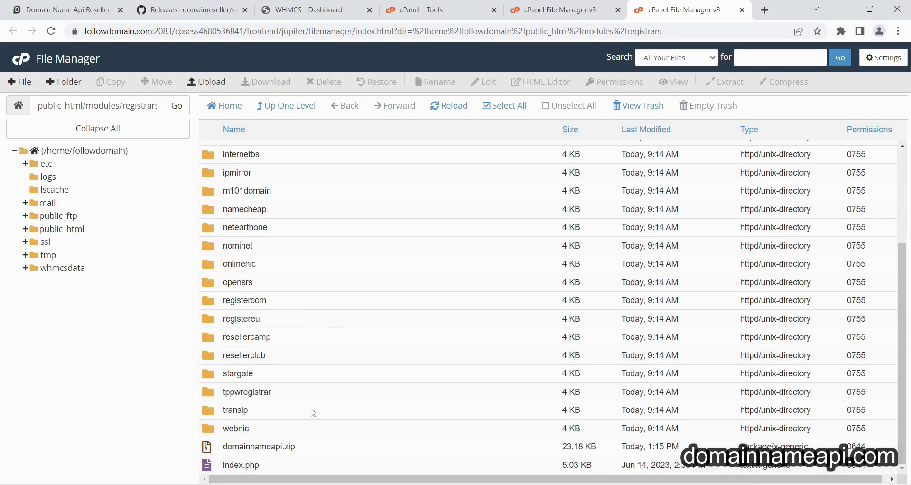
{"action": "right_click", "coordinate": [307, 446]}
{"action": "left_click", "coordinate": [315, 445]}
{"action": "left_click", "coordinate": [547, 322]}
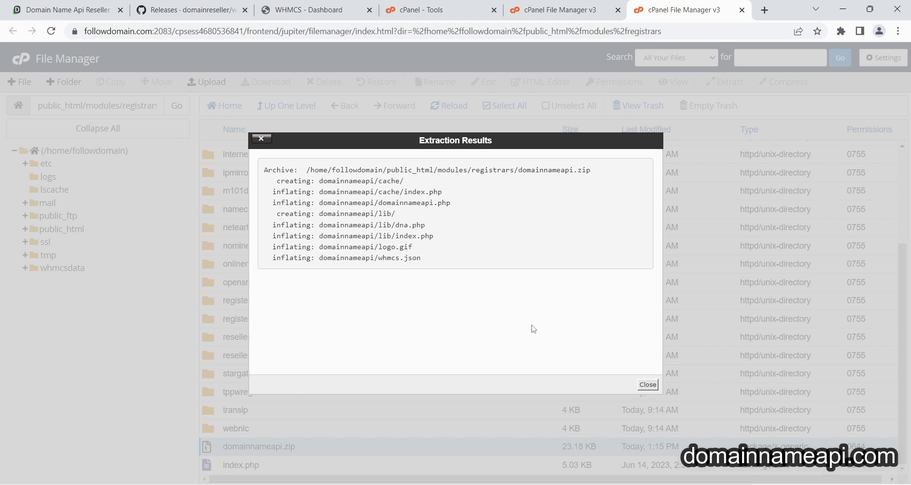
{"action": "left_click", "coordinate": [641, 385]}
{"action": "left_click", "coordinate": [446, 108]}
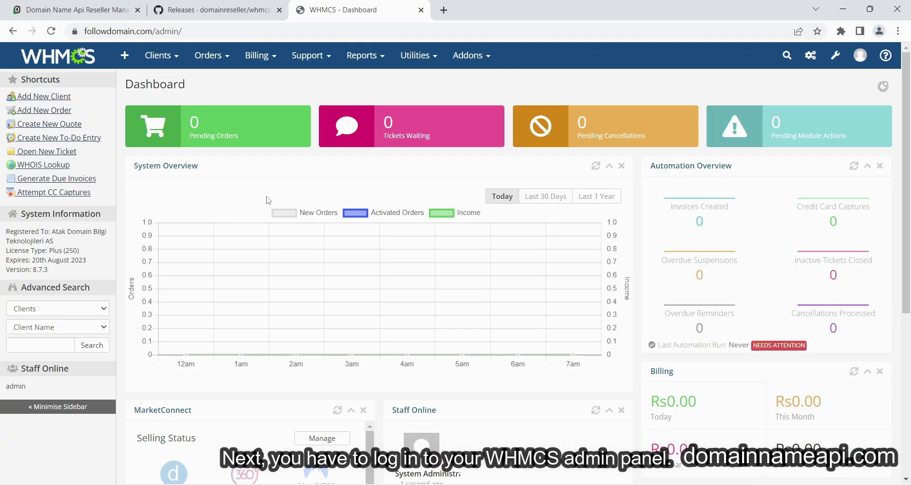
Go to WHMCS System Settings and scroll to the Domain Registrars tile.
{"action": "left_click", "coordinate": [835, 55]}
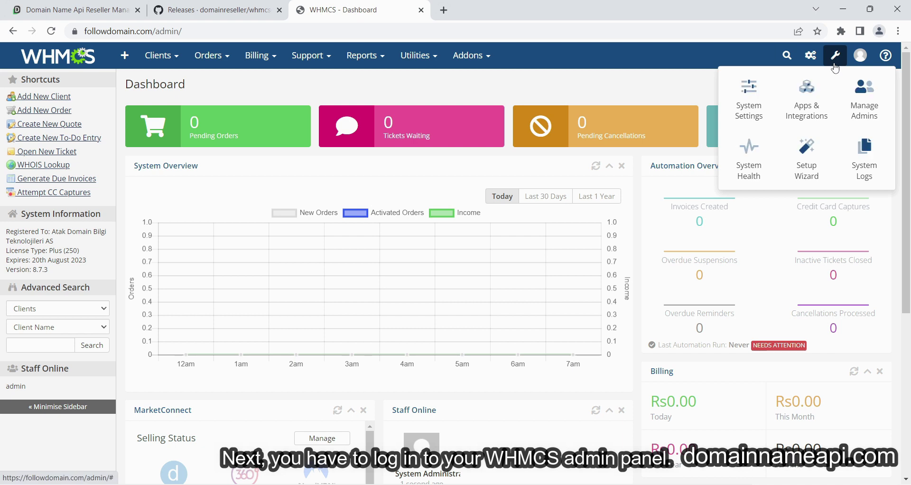
{"action": "left_click", "coordinate": [754, 122]}
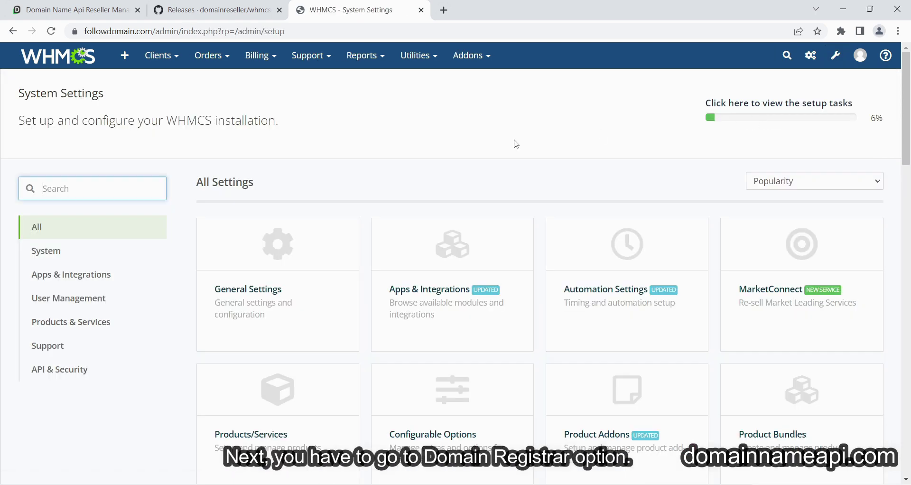
{"action": "left_click_drag", "start_coordinate": [907, 169], "coordinate": [908, 366]}
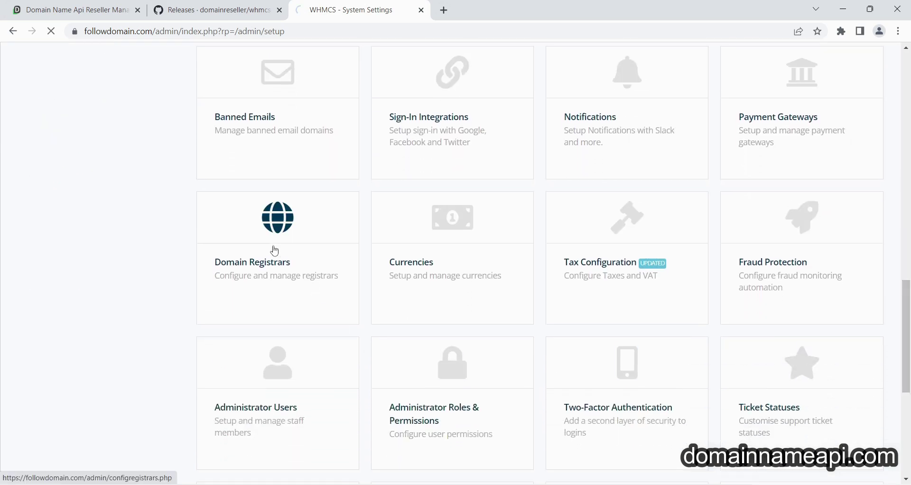
{"action": "scroll", "coordinate": [275, 246], "scroll_direction": "down", "scroll_amount": 1}
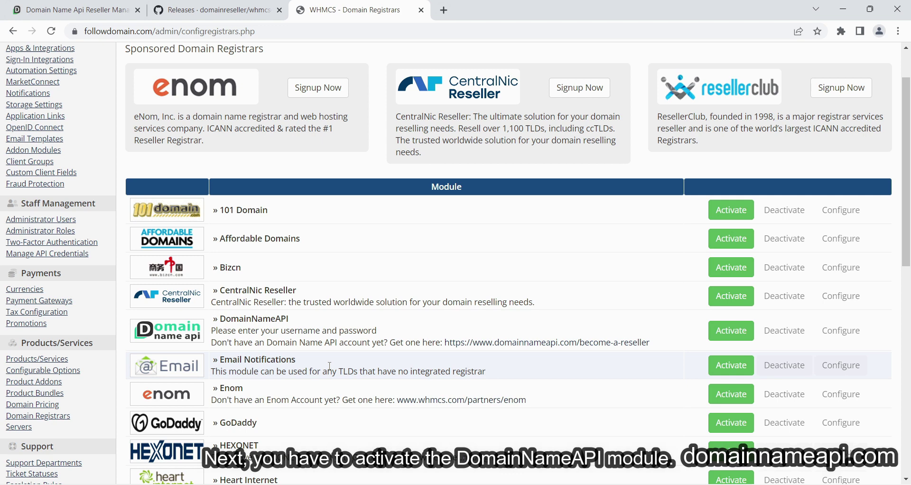
{"action": "scroll", "coordinate": [329, 366], "scroll_direction": "down", "scroll_amount": 2}
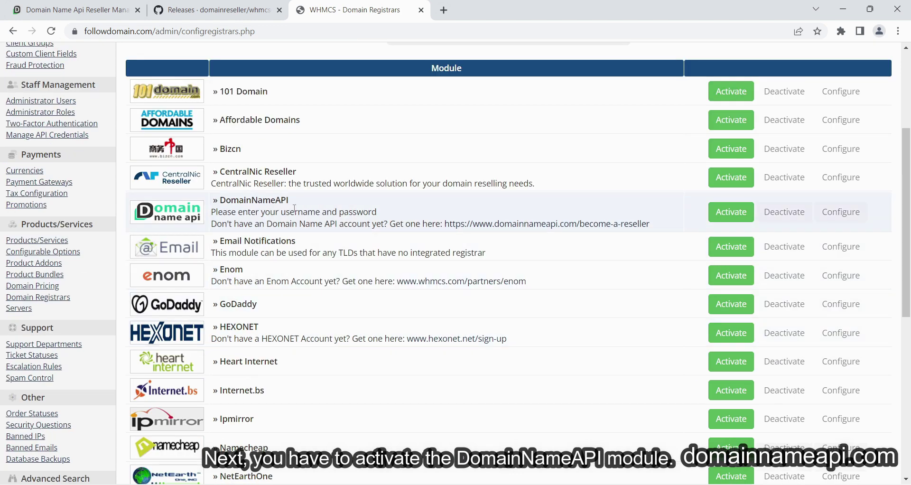
Activate DomainNameAPI, enter the reseller username and password, untick Test Mode, and save.
{"action": "left_click", "coordinate": [720, 217]}
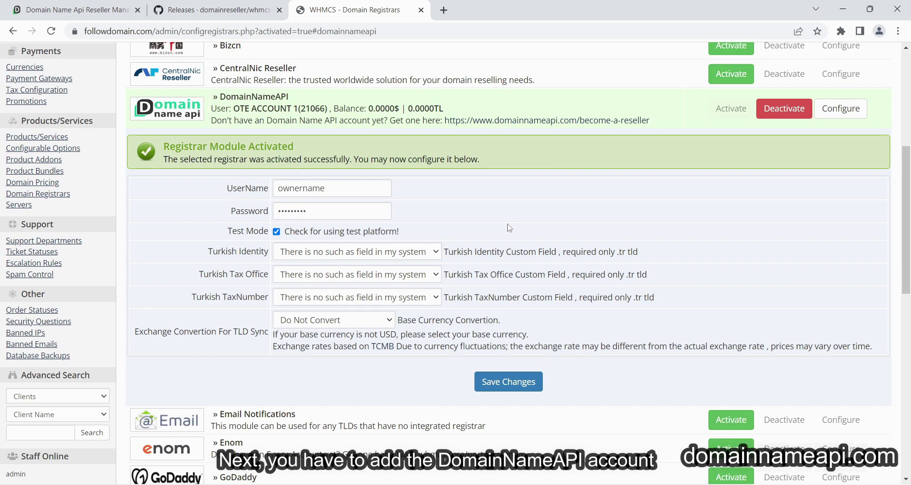
{"action": "left_click_drag", "start_coordinate": [347, 188], "coordinate": [234, 186]}
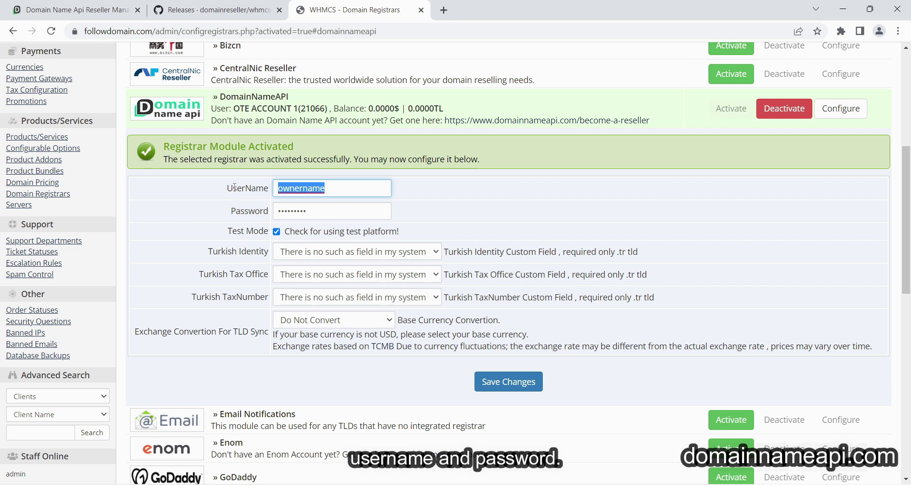
{"action": "type", "text": "nishug"}
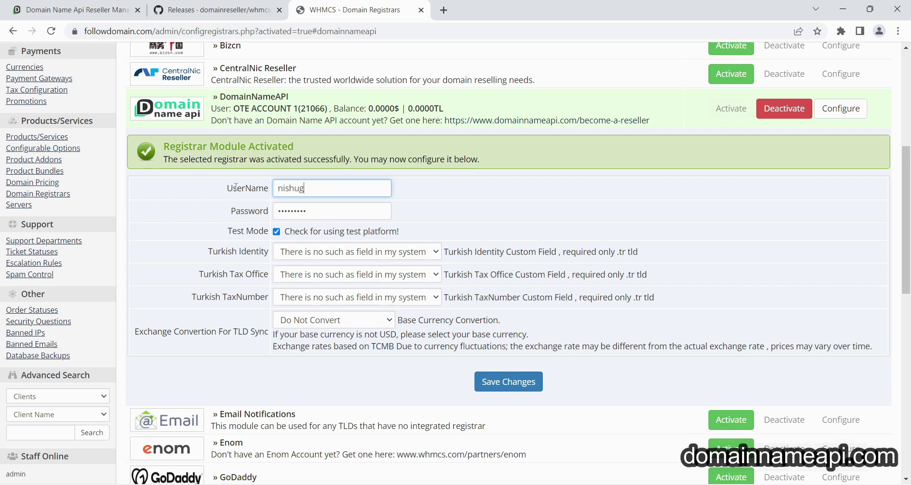
{"action": "left_click_drag", "start_coordinate": [328, 210], "coordinate": [229, 214]}
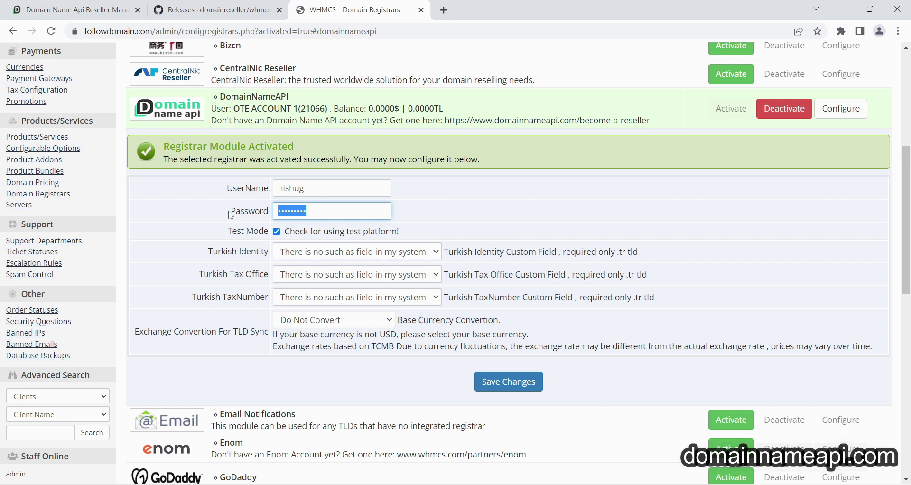
{"action": "key", "text": "BackSpace"}
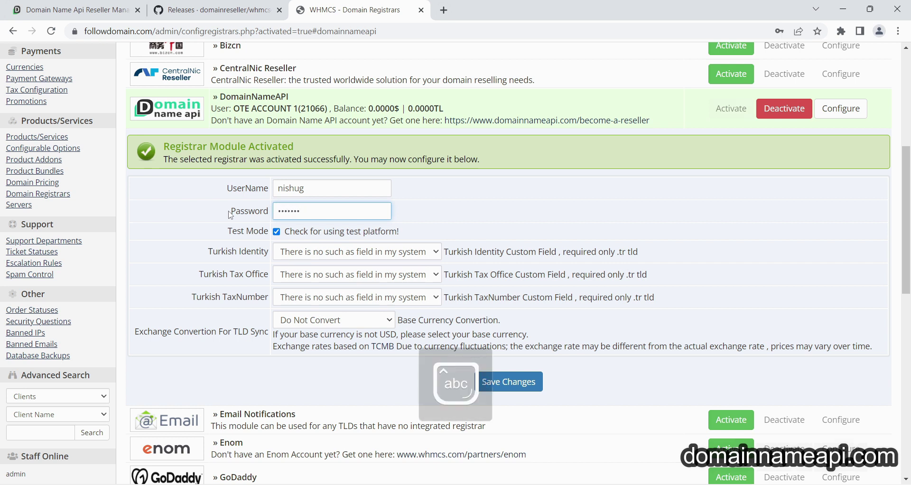
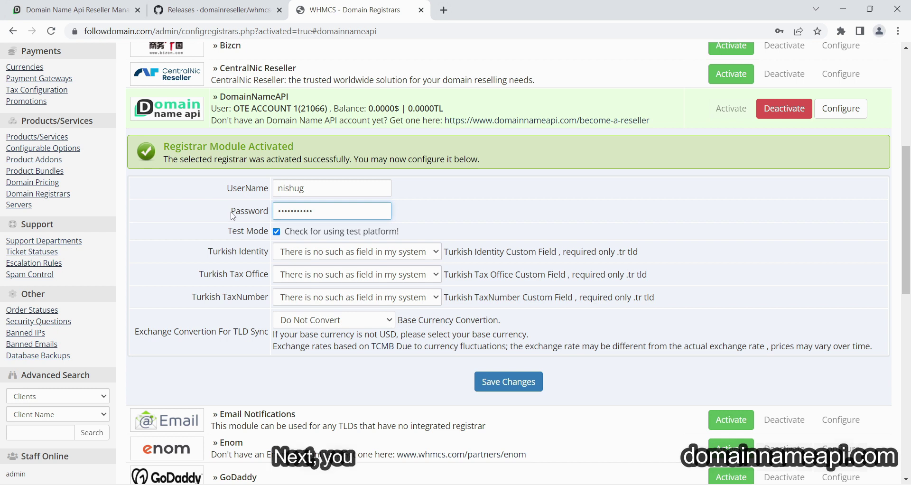
{"action": "left_click", "coordinate": [276, 232]}
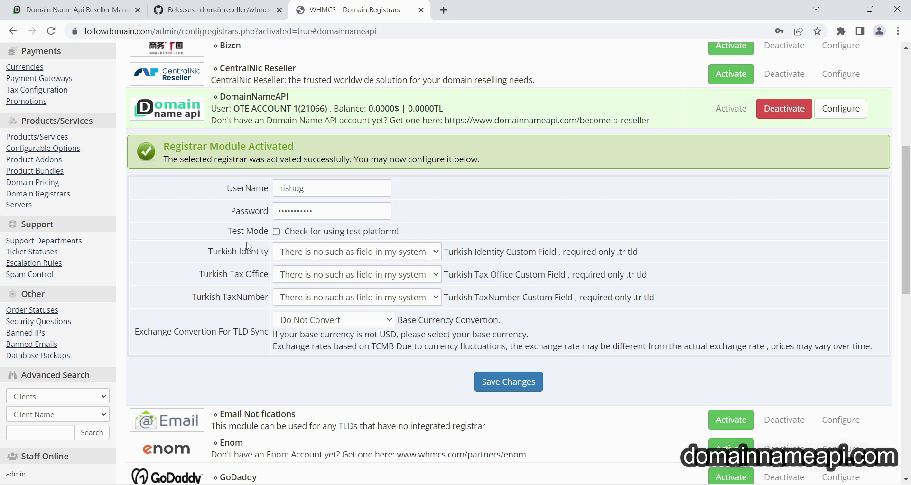
{"action": "left_click", "coordinate": [484, 384]}
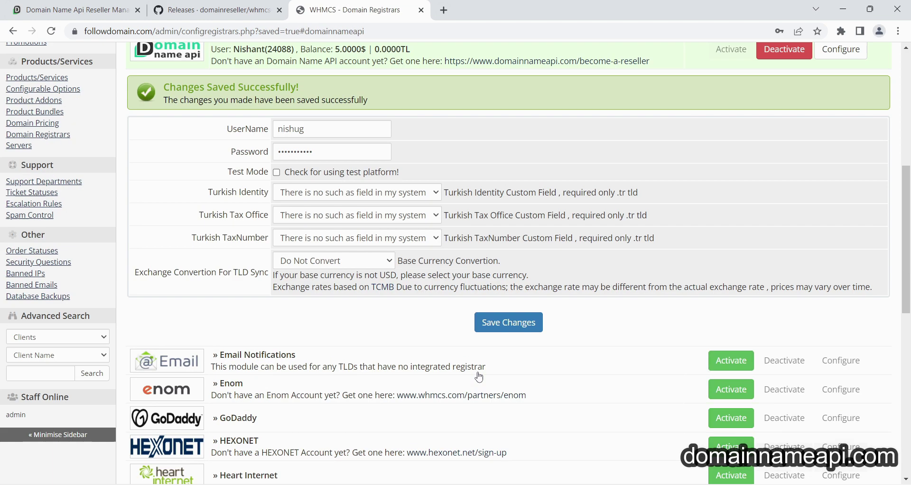
{"action": "scroll", "coordinate": [435, 345], "scroll_direction": "up", "scroll_amount": 7}
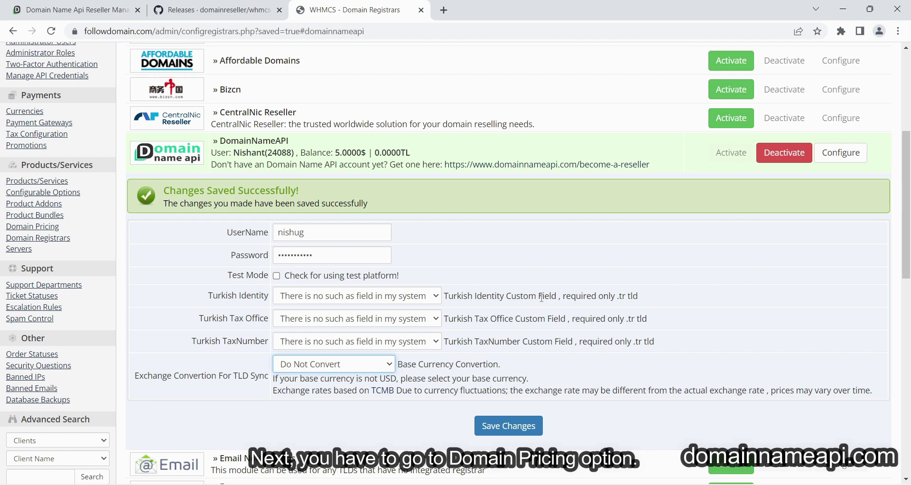
Change the Domain Pricing lookup provider to Domain Registrar > DomainNameAPI and save.
{"action": "left_click", "coordinate": [833, 61]}
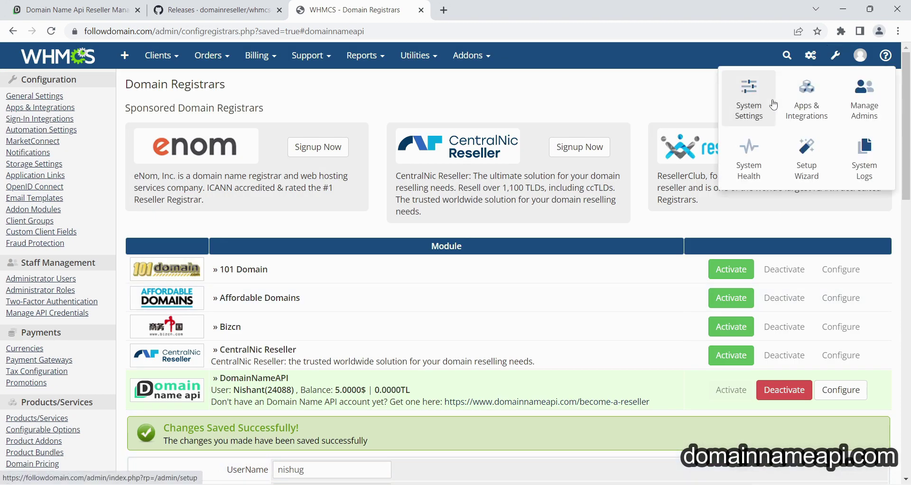
{"action": "left_click", "coordinate": [759, 105]}
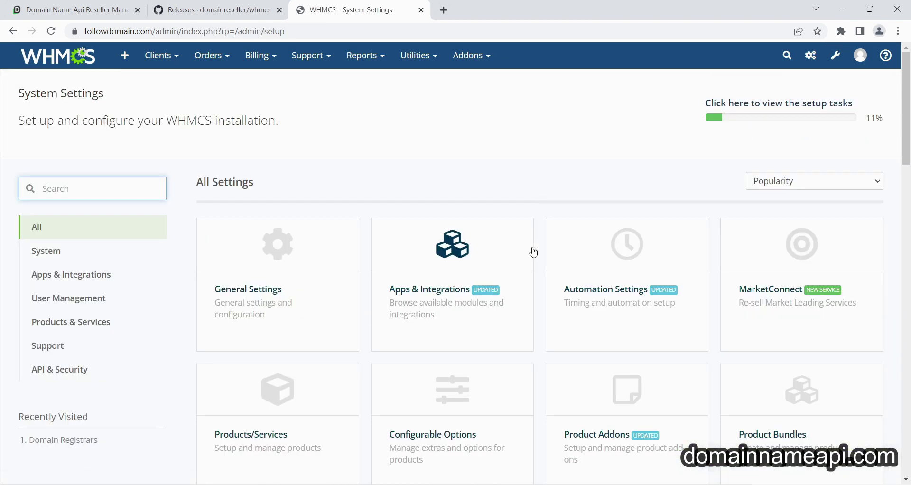
{"action": "scroll", "coordinate": [537, 265], "scroll_direction": "down", "scroll_amount": 4}
{"action": "scroll", "coordinate": [521, 300], "scroll_direction": "down", "scroll_amount": 1}
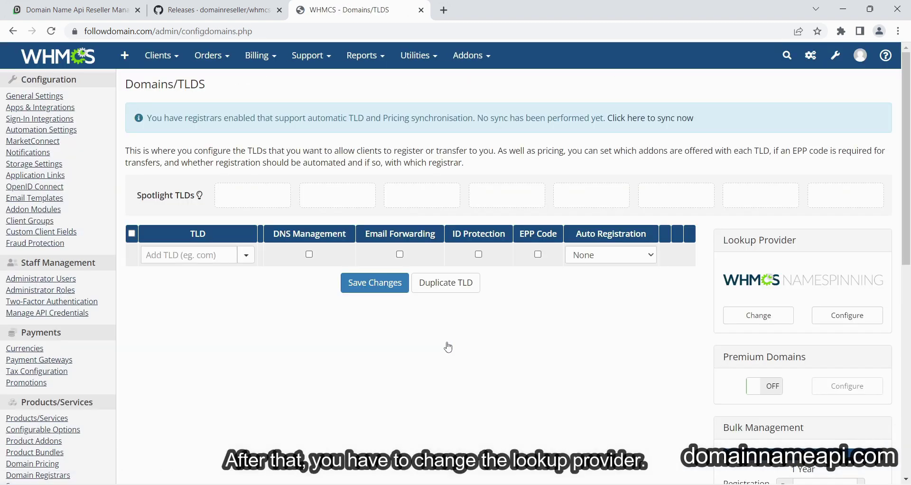
{"action": "left_click", "coordinate": [746, 319]}
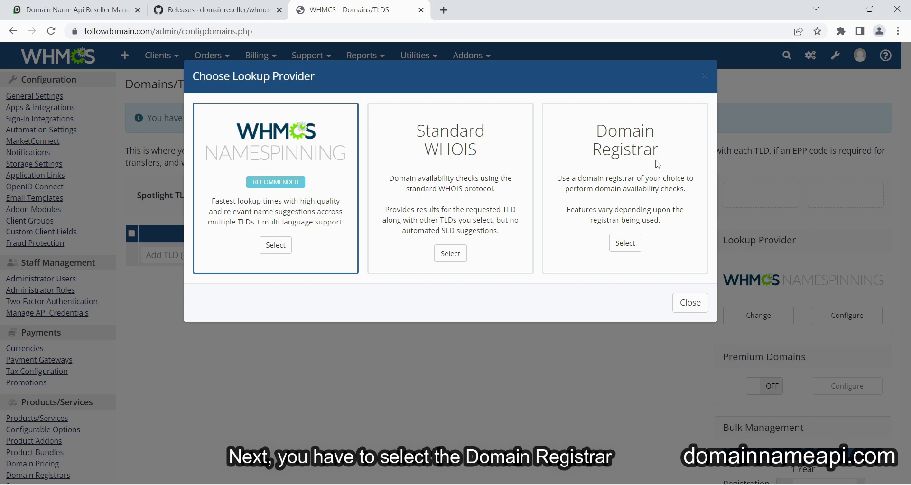
{"action": "left_click", "coordinate": [653, 156]}
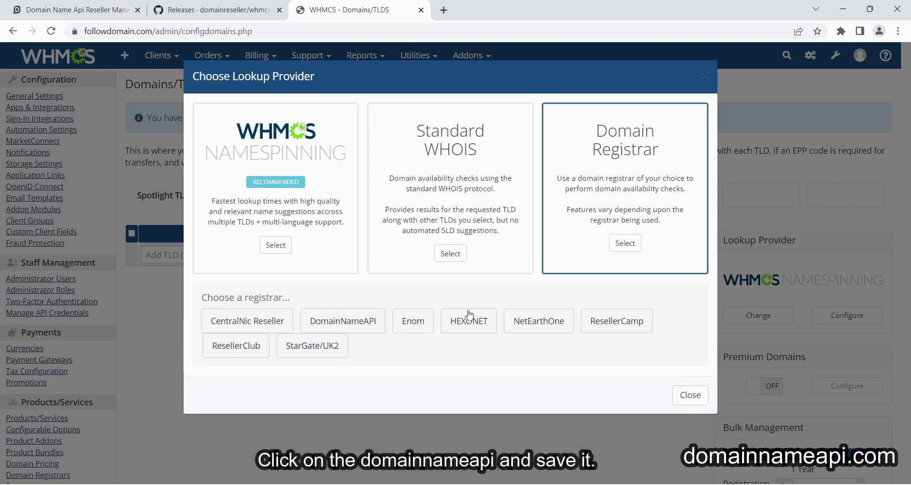
{"action": "left_click", "coordinate": [355, 328]}
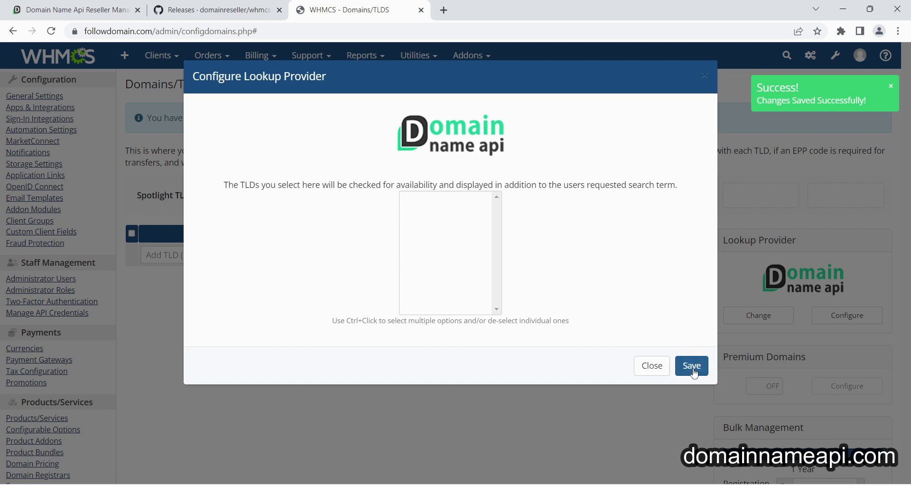
{"action": "left_click", "coordinate": [693, 369]}
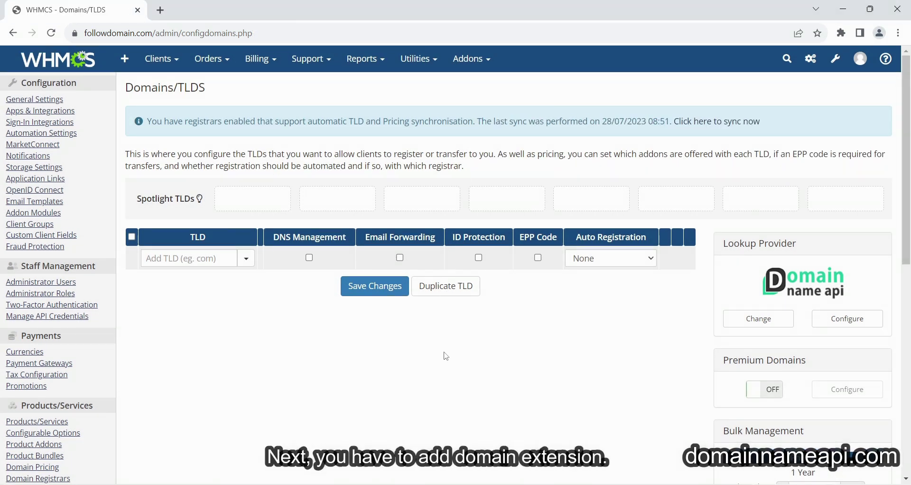
Run Registrar TLD Sync for DomainNameAPI to fetch its TLDs and cost prices.
{"action": "mouse_move", "coordinate": [427, 69]}
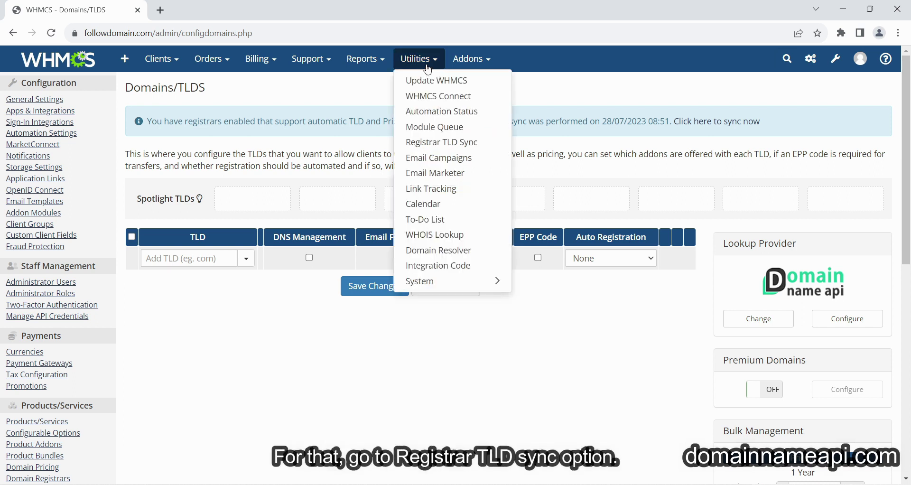
{"action": "left_click", "coordinate": [451, 142]}
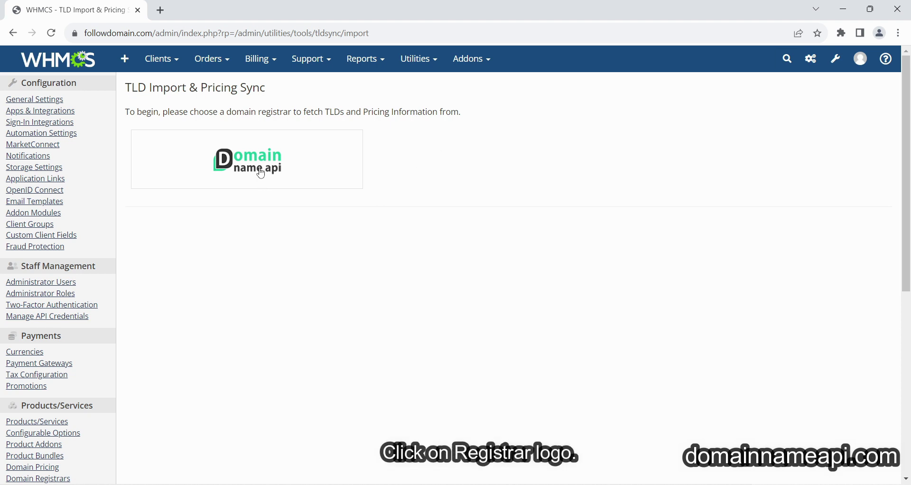
{"action": "left_click", "coordinate": [261, 173]}
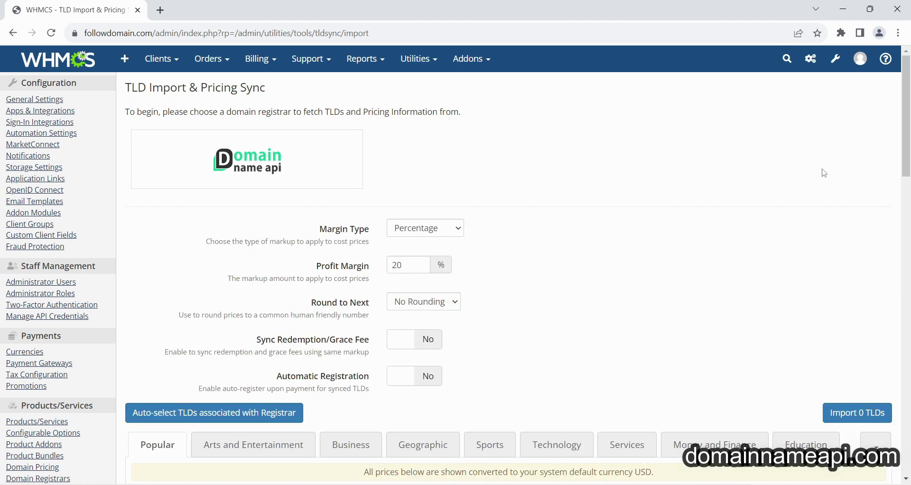
{"action": "left_click_drag", "start_coordinate": [904, 150], "coordinate": [909, 258]}
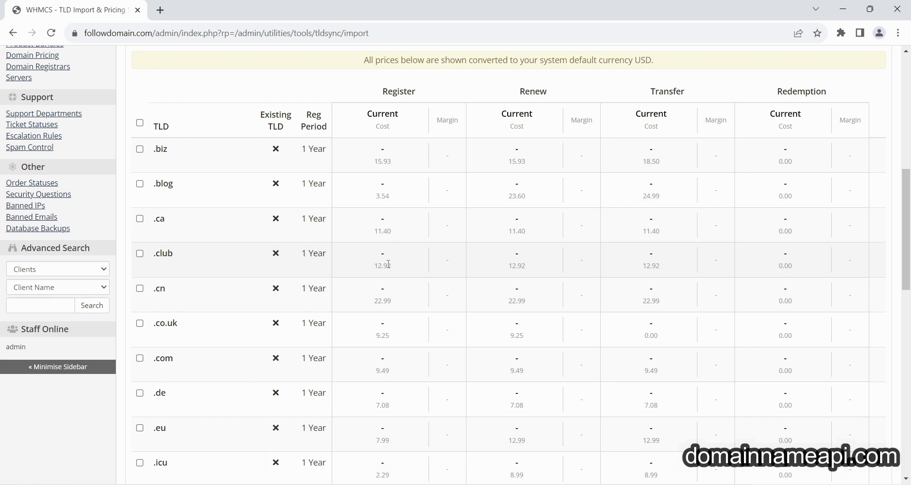
Set the sync's price rounding to x.89 and turn Automatic Registration on.
{"action": "scroll", "coordinate": [581, 210], "scroll_direction": "up", "scroll_amount": 8}
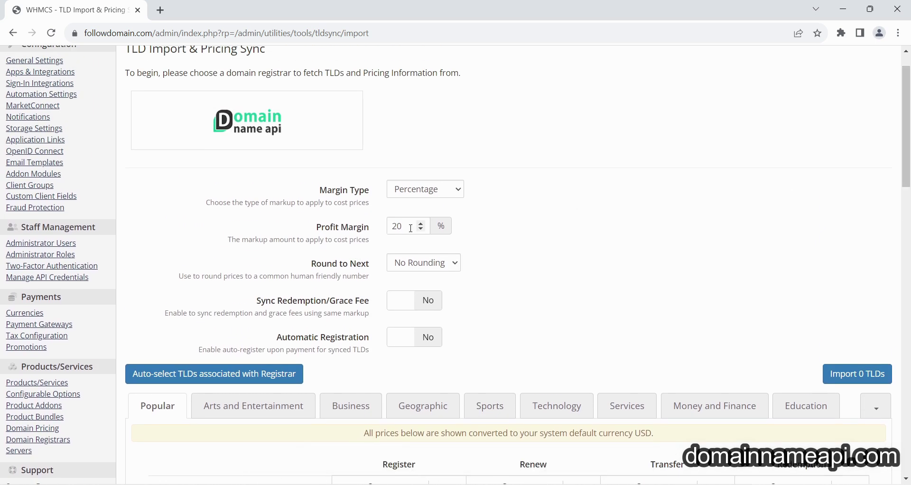
{"action": "left_click_drag", "start_coordinate": [411, 228], "coordinate": [398, 226]}
{"action": "left_click", "coordinate": [423, 262]}
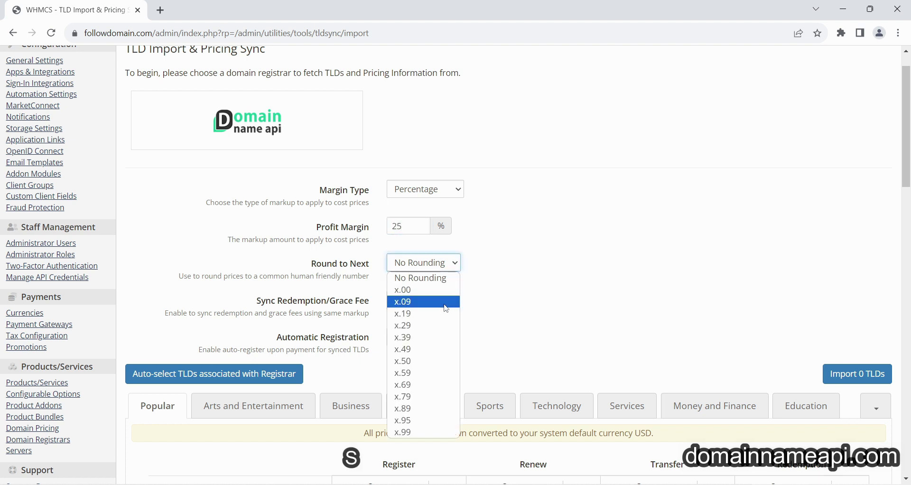
{"action": "left_click", "coordinate": [417, 412]}
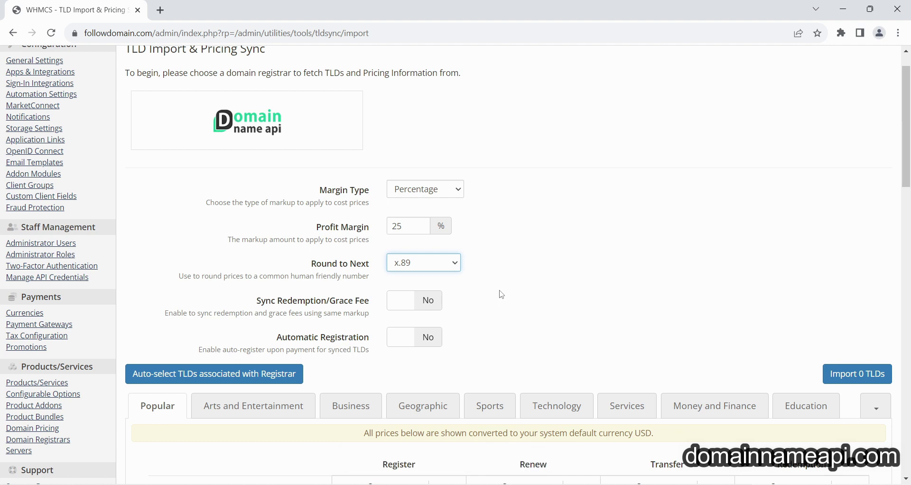
{"action": "scroll", "coordinate": [498, 289], "scroll_direction": "down", "scroll_amount": 2}
{"action": "left_click", "coordinate": [423, 257]}
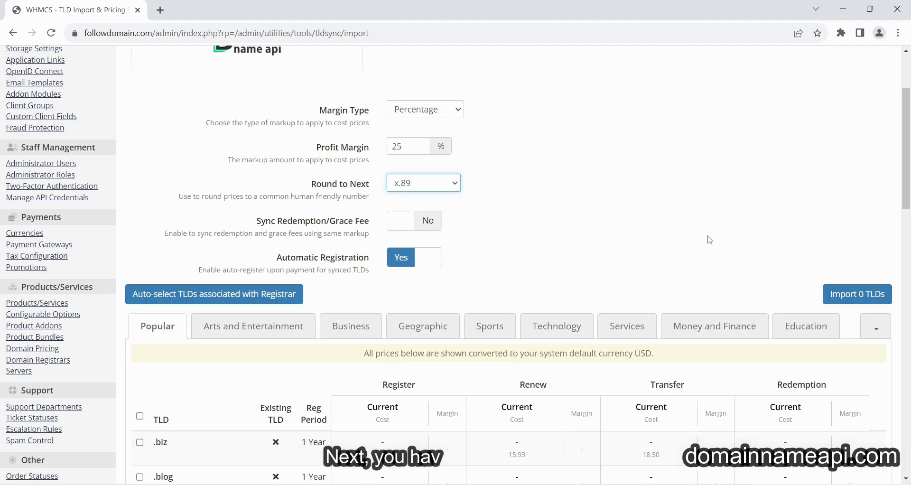
{"action": "left_click_drag", "start_coordinate": [910, 189], "coordinate": [910, 240]}
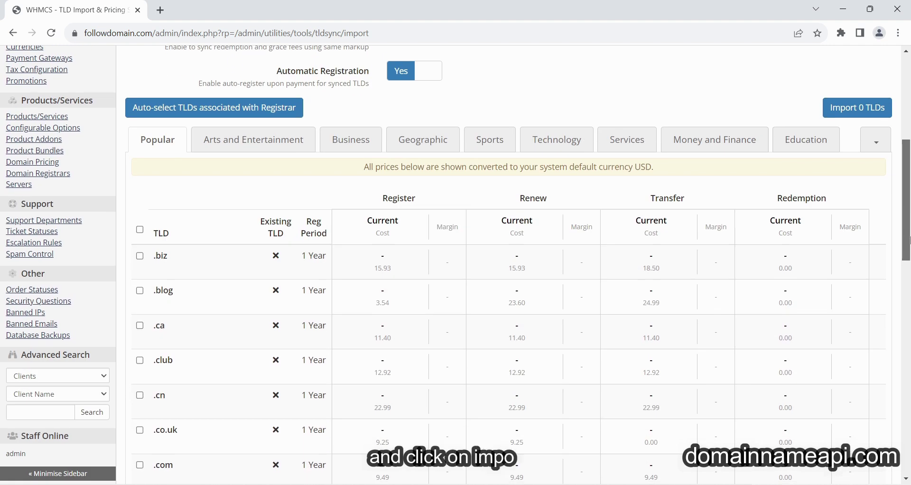
{"action": "scroll", "coordinate": [27, 279], "scroll_direction": "down", "scroll_amount": 3}
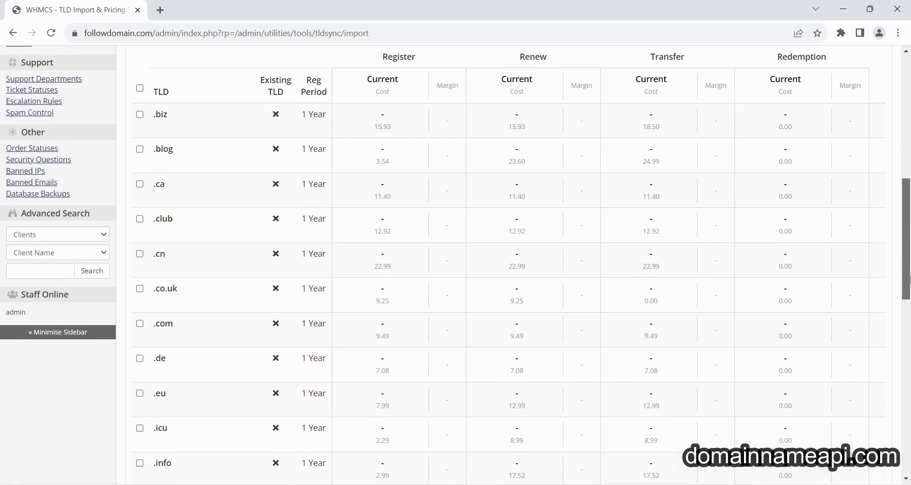
Tick .biz, .blog, .com, .info, .site and .online for import.
{"action": "left_click", "coordinate": [140, 85]}
{"action": "left_click", "coordinate": [140, 119]}
{"action": "left_click", "coordinate": [140, 293]}
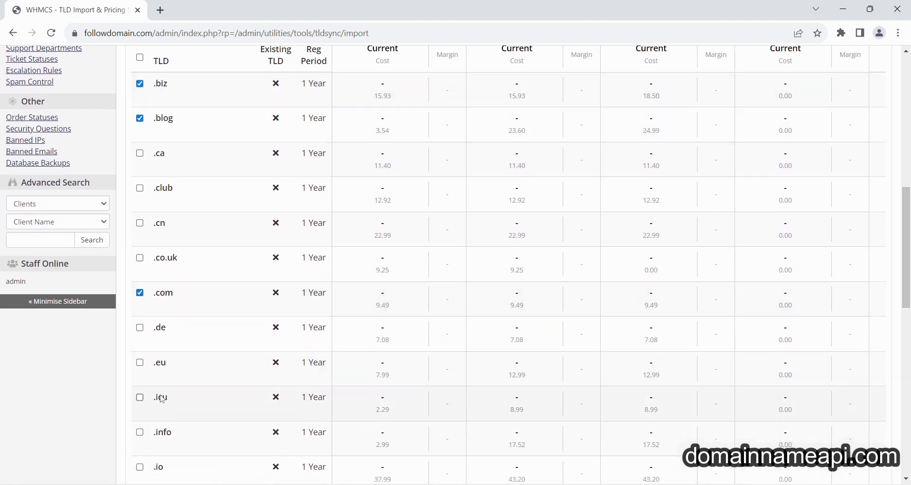
{"action": "left_click", "coordinate": [140, 432]}
{"action": "scroll", "coordinate": [233, 399], "scroll_direction": "down", "scroll_amount": 7}
{"action": "left_click", "coordinate": [140, 390]}
{"action": "left_click", "coordinate": [140, 286]}
{"action": "scroll", "coordinate": [285, 287], "scroll_direction": "up", "scroll_amount": 10}
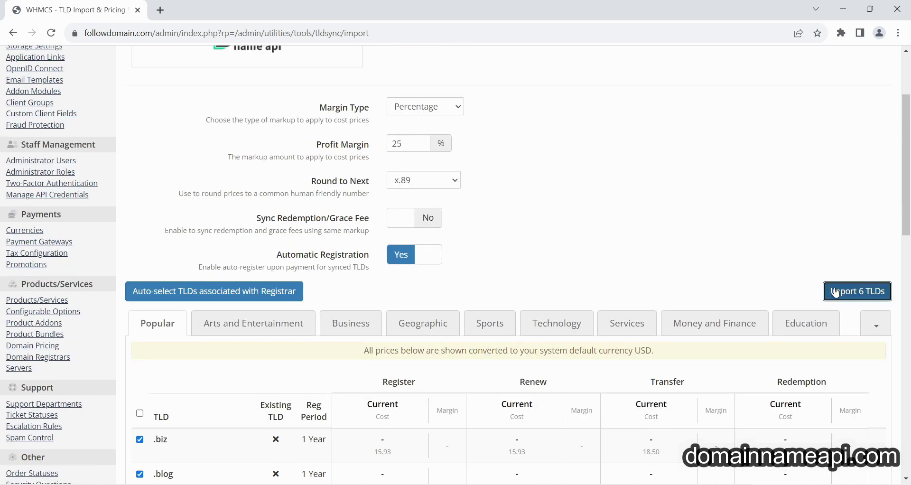
Import the six selected TLDs with pricing, then reload the Domain Name API pricing list to confirm them.
{"action": "left_click", "coordinate": [839, 294]}
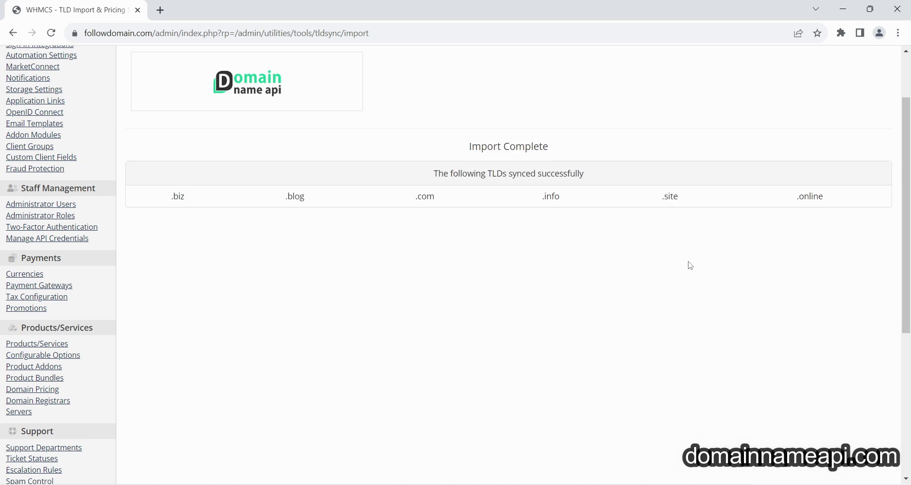
{"action": "scroll", "coordinate": [390, 174], "scroll_direction": "up", "scroll_amount": 1}
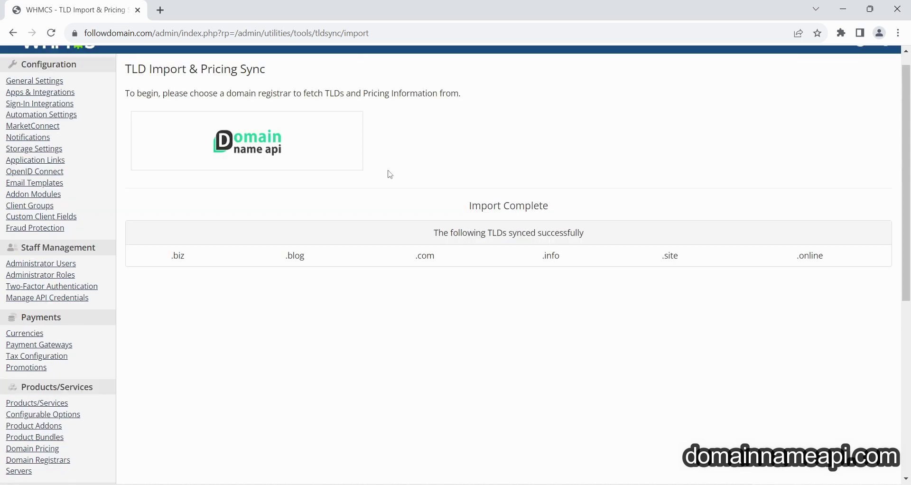
{"action": "left_click", "coordinate": [247, 151]}
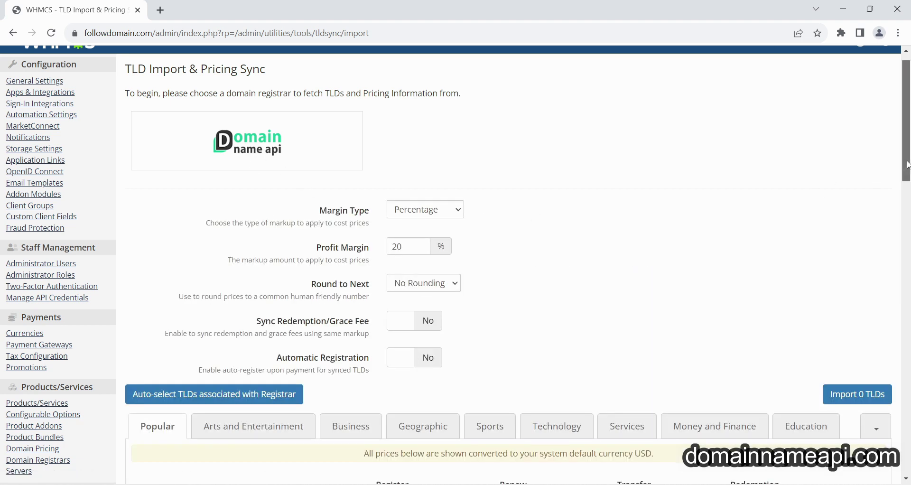
{"action": "left_click_drag", "start_coordinate": [908, 165], "coordinate": [908, 268]}
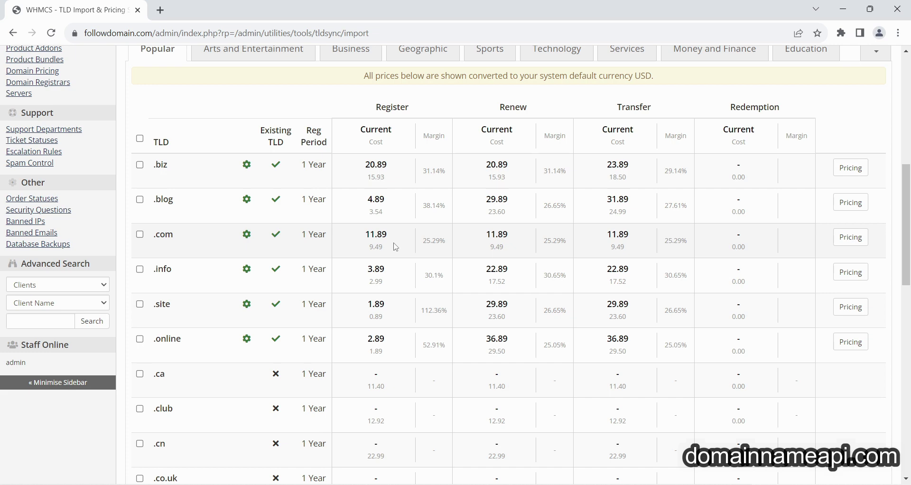
{"action": "scroll", "coordinate": [396, 246], "scroll_direction": "up", "scroll_amount": 8}
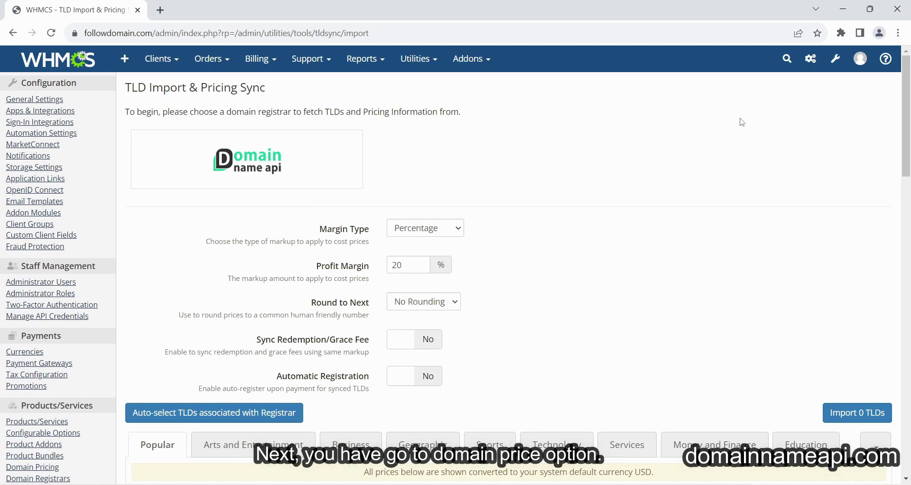
Go to the Domain Pricing page under System Settings.
{"action": "left_click", "coordinate": [836, 60]}
{"action": "left_click", "coordinate": [766, 100]}
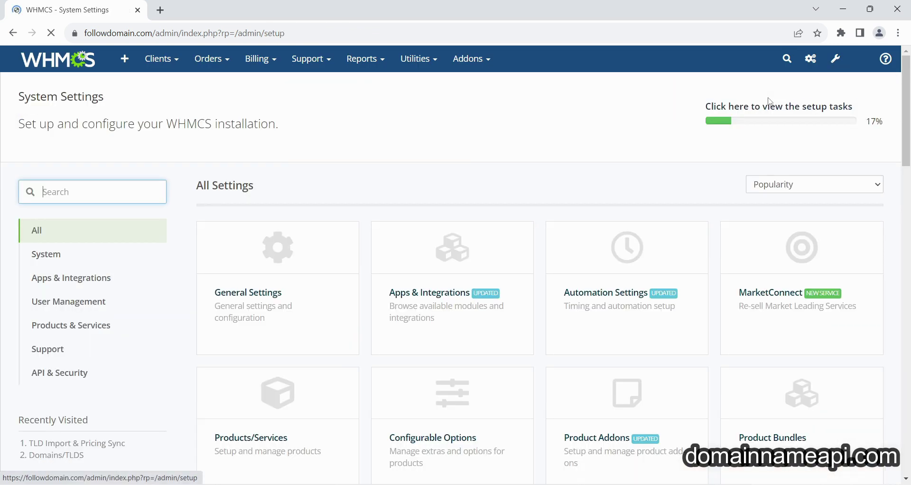
{"action": "scroll", "coordinate": [558, 256], "scroll_direction": "down", "scroll_amount": 5}
{"action": "left_click", "coordinate": [479, 279]}
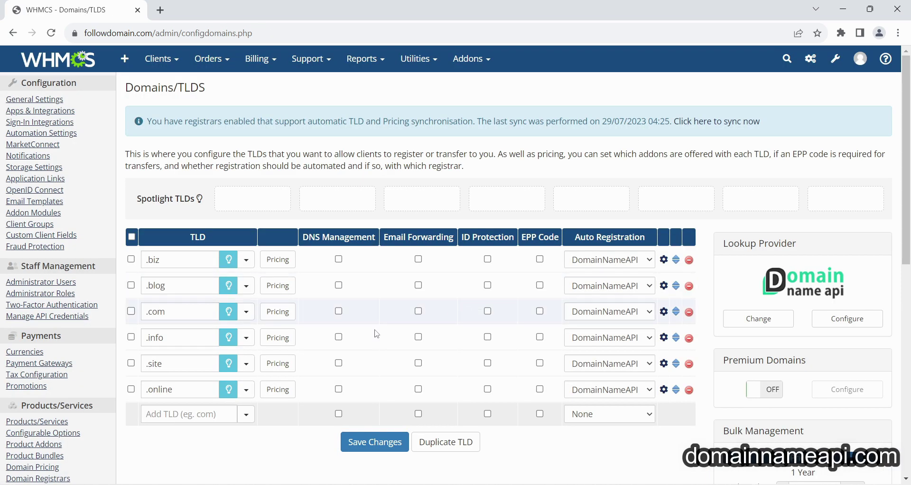
Enable DNS Management for .biz, .blog, .com, .info, .site and .online.
{"action": "left_click", "coordinate": [338, 259]}
{"action": "left_click", "coordinate": [338, 285]}
{"action": "left_click", "coordinate": [339, 311]}
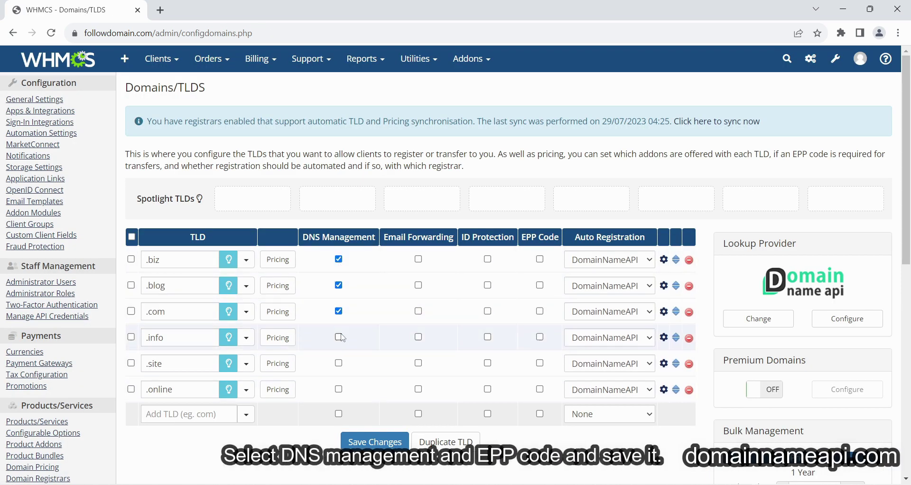
{"action": "left_click", "coordinate": [339, 337]}
{"action": "left_click", "coordinate": [338, 364]}
{"action": "left_click", "coordinate": [338, 389]}
Enable EPP Code for all six TLDs and save the domain pricing changes.
{"action": "left_click", "coordinate": [540, 259]}
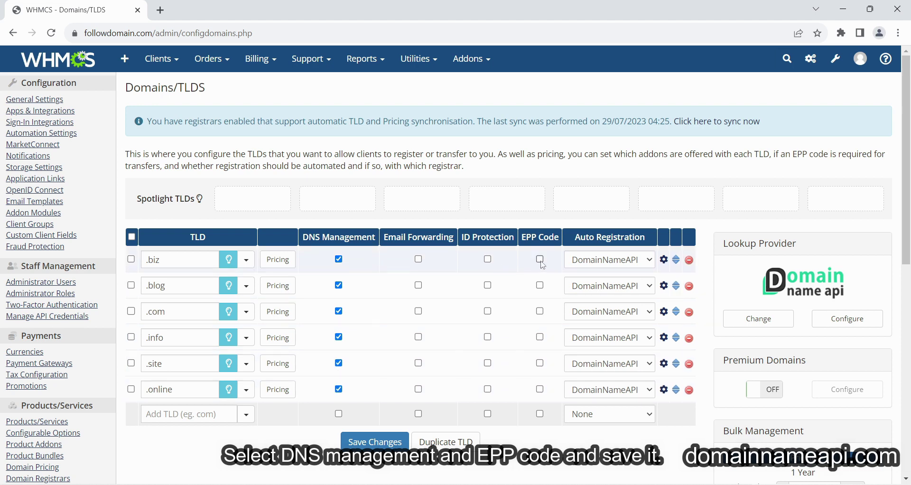
{"action": "left_click", "coordinate": [540, 285]}
{"action": "left_click", "coordinate": [540, 311]}
{"action": "left_click", "coordinate": [540, 337]}
{"action": "left_click", "coordinate": [539, 363]}
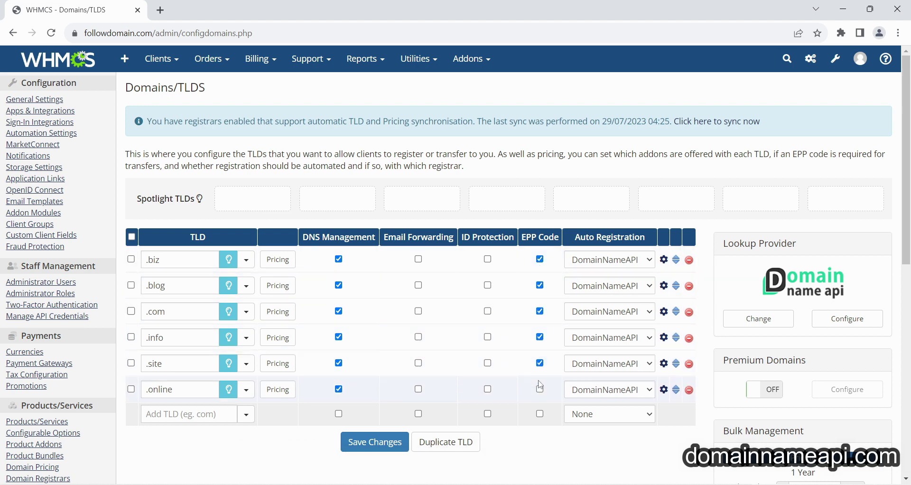
{"action": "left_click", "coordinate": [540, 389]}
{"action": "left_click", "coordinate": [395, 444]}
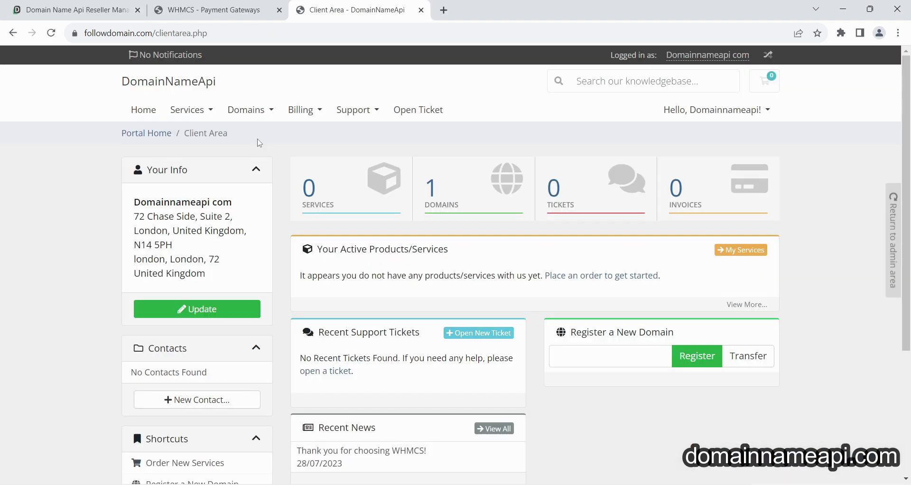
Search for testfordemo.site under Register a New Domain and add it to the cart.
{"action": "left_click", "coordinate": [246, 110]}
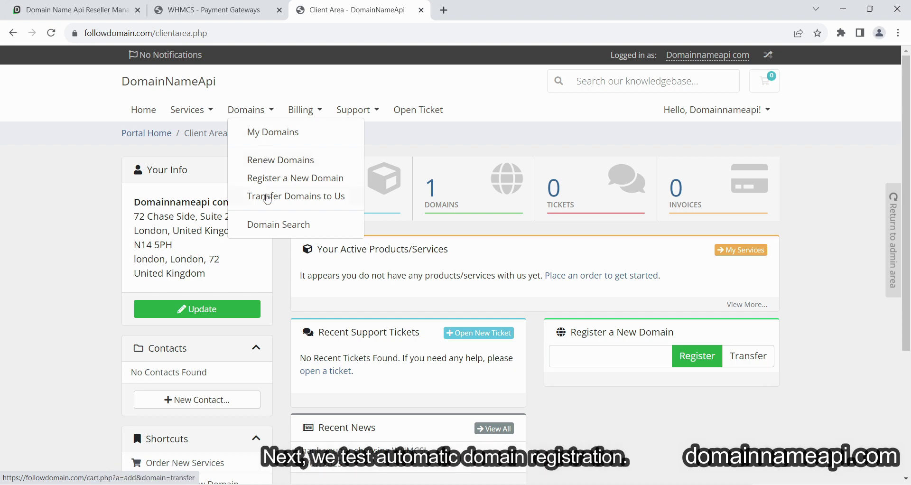
{"action": "left_click", "coordinate": [272, 179]}
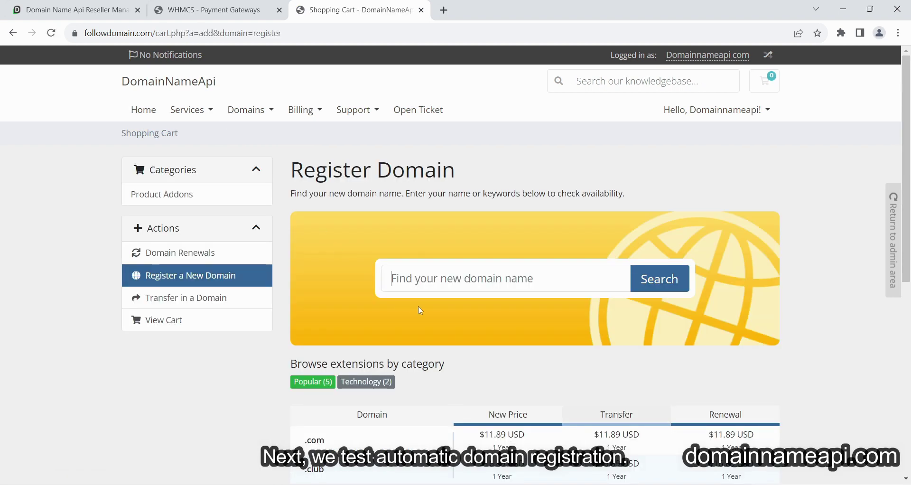
{"action": "scroll", "coordinate": [459, 295], "scroll_direction": "down", "scroll_amount": 1}
{"action": "type", "text": "test"}
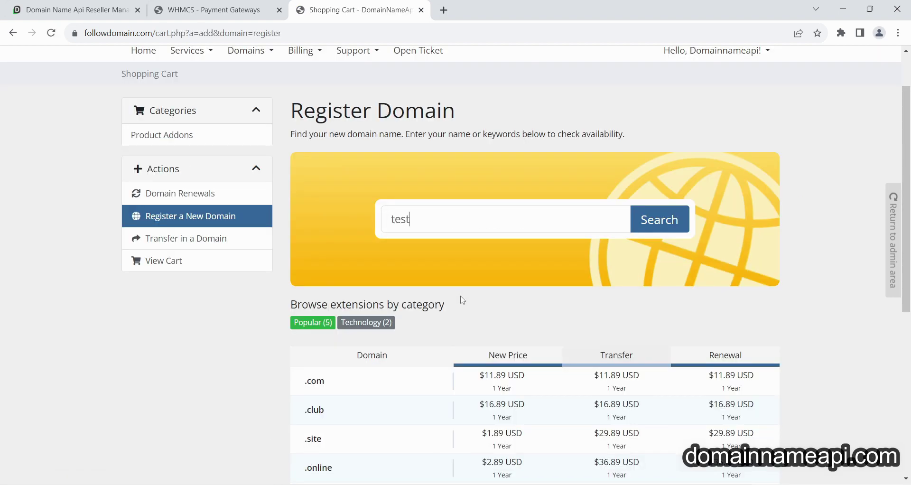
{"action": "type", "text": "fordemo.site"}
{"action": "left_click", "coordinate": [673, 219]}
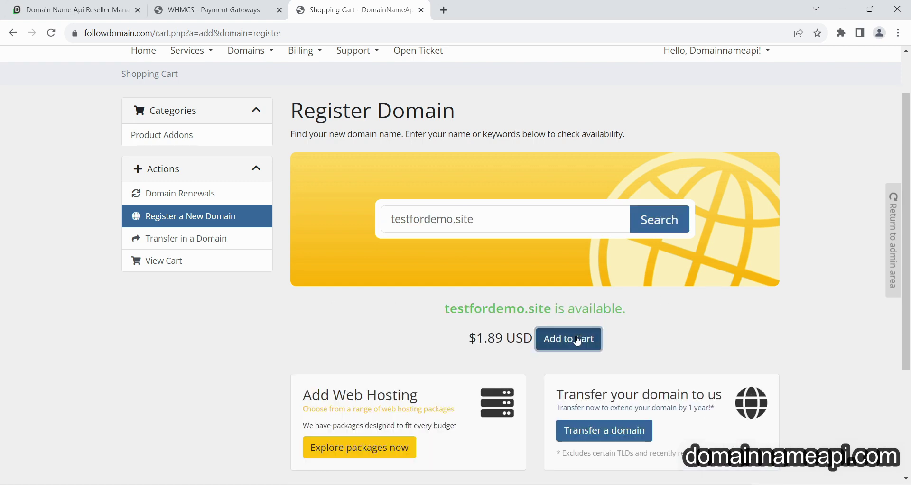
{"action": "left_click", "coordinate": [583, 340]}
Add free DNS Management to testfordemo.site, check out and place the order.
{"action": "left_click", "coordinate": [590, 343]}
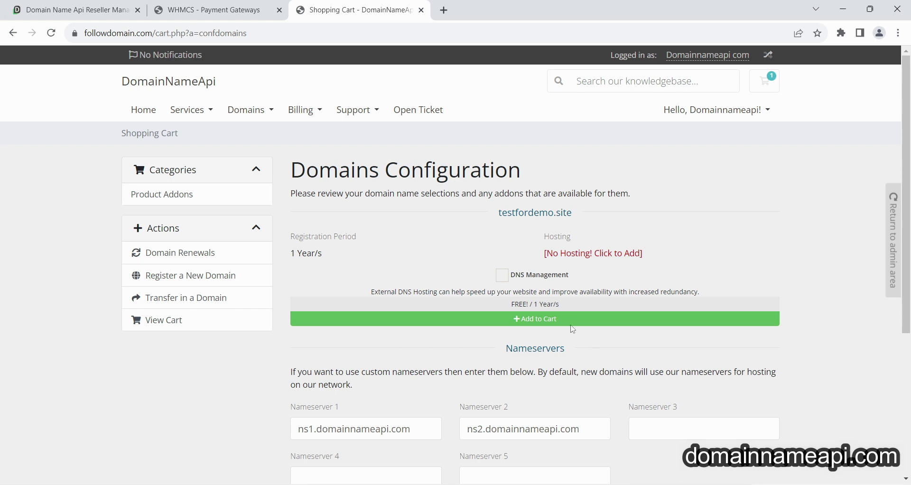
{"action": "left_click", "coordinate": [572, 322]}
{"action": "scroll", "coordinate": [551, 370], "scroll_direction": "down", "scroll_amount": 3}
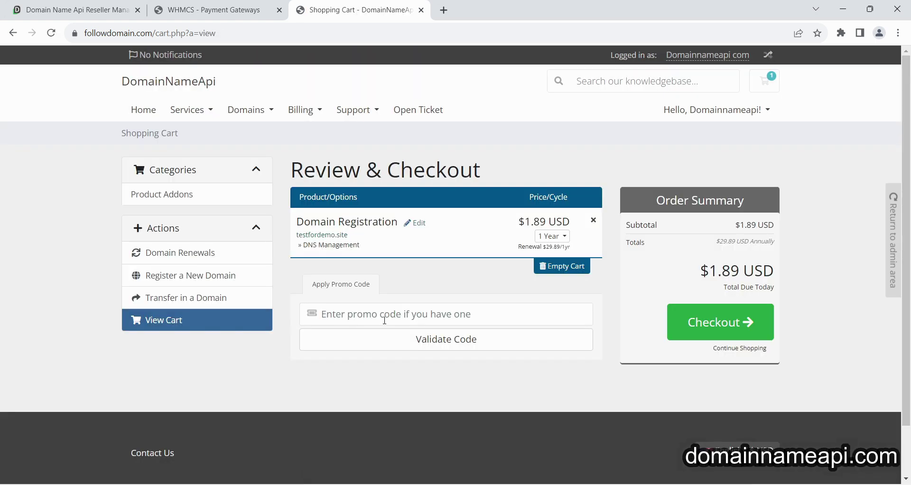
{"action": "left_click", "coordinate": [720, 322]}
{"action": "scroll", "coordinate": [476, 282], "scroll_direction": "down", "scroll_amount": 4}
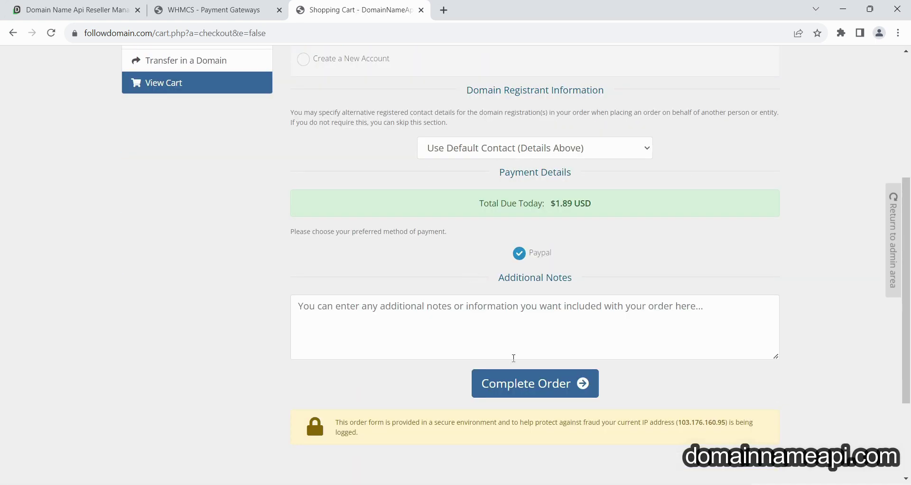
{"action": "left_click", "coordinate": [512, 386]}
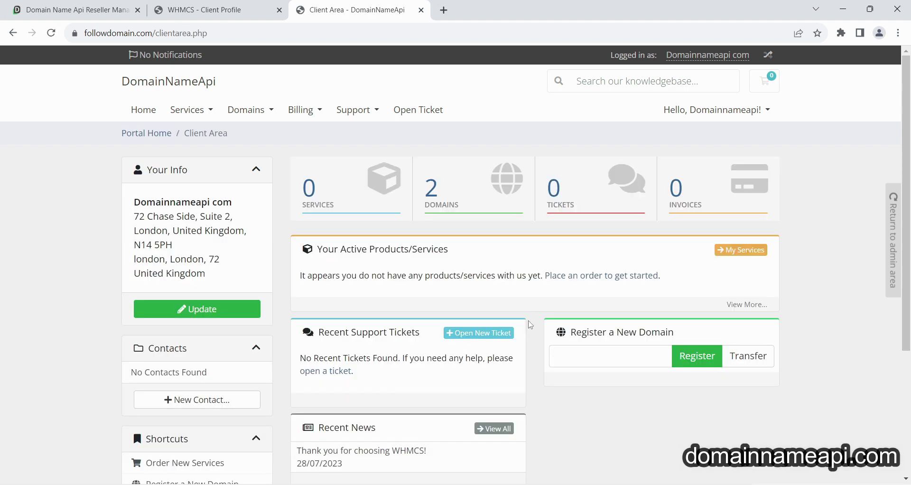
Review testfordemo.site's details and ns1/ns2.domainnameapi.com nameservers, then switch to the reseller panel.
{"action": "left_click", "coordinate": [446, 206]}
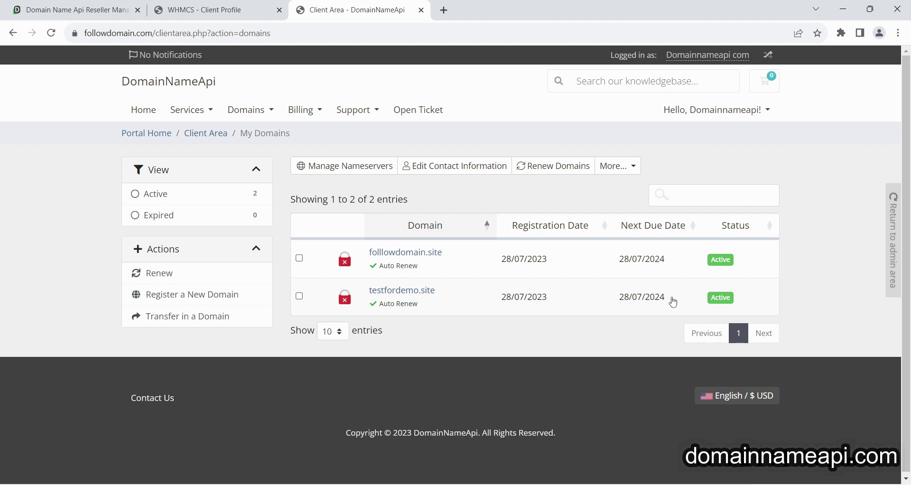
{"action": "left_click", "coordinate": [673, 302]}
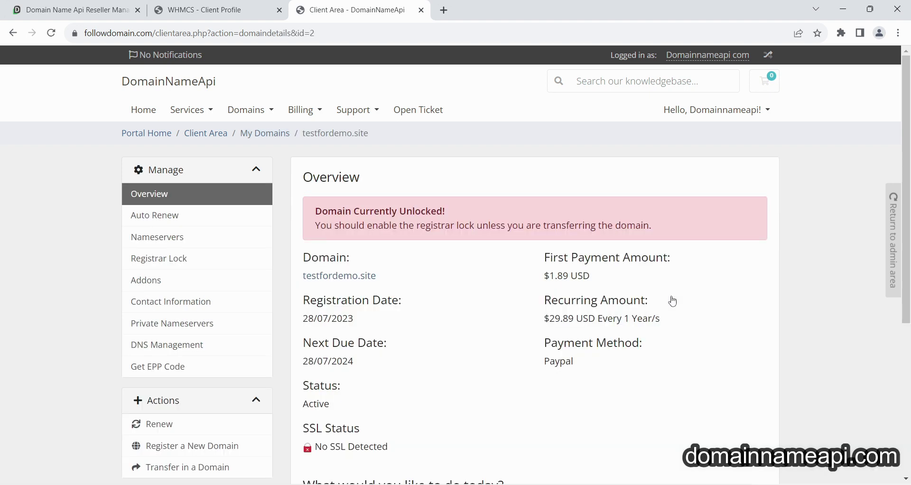
{"action": "left_click", "coordinate": [173, 238]}
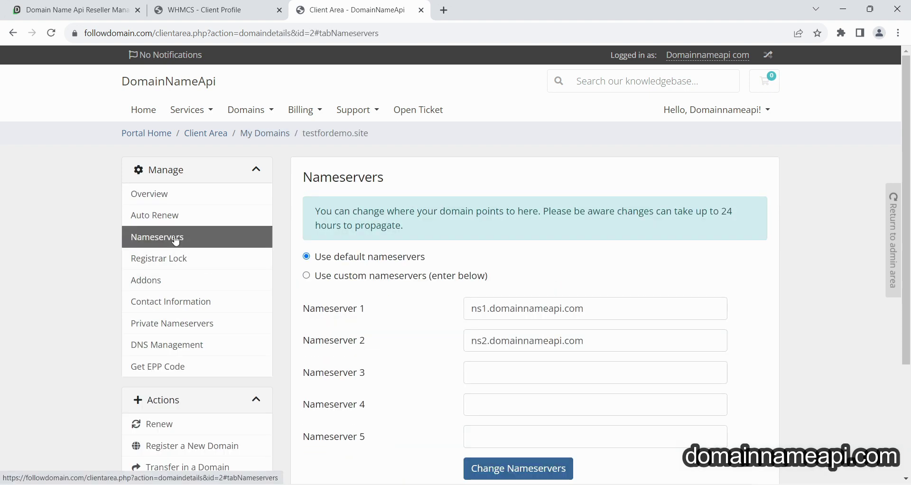
{"action": "left_click", "coordinate": [85, 14]}
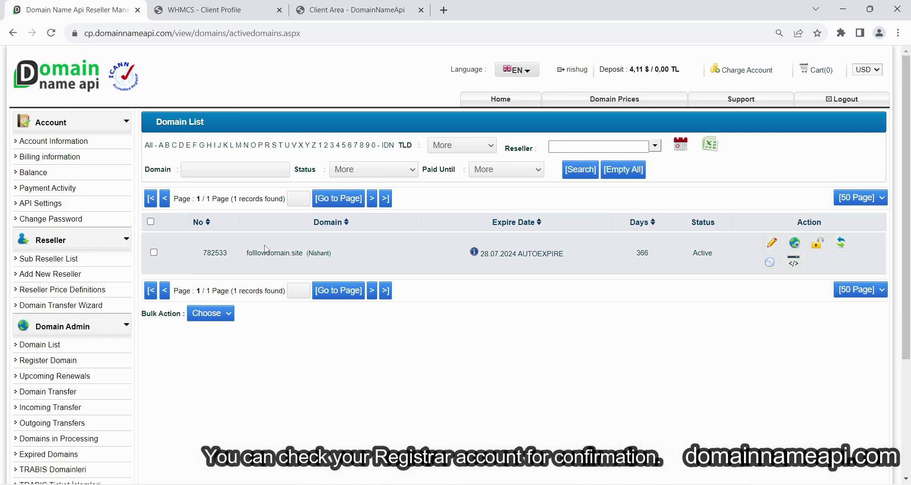